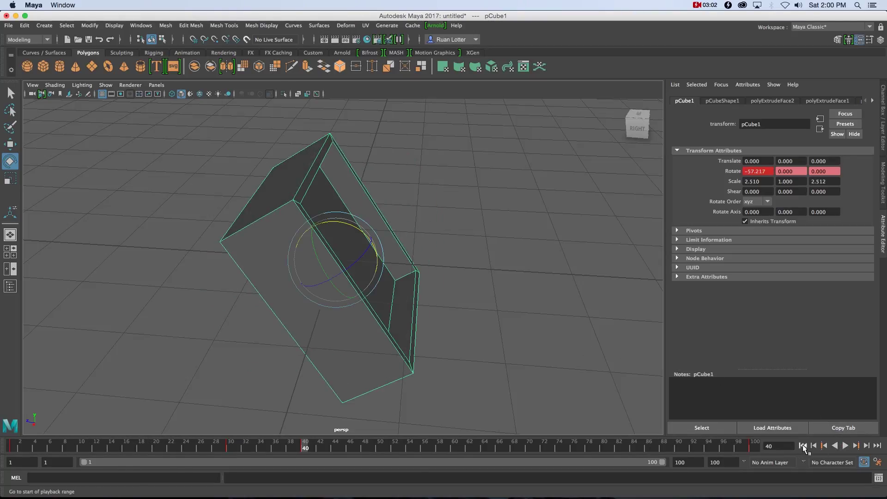
Step: Stop the rocking-tray playback and scrub through the liquid simulation frames
click(841, 447)
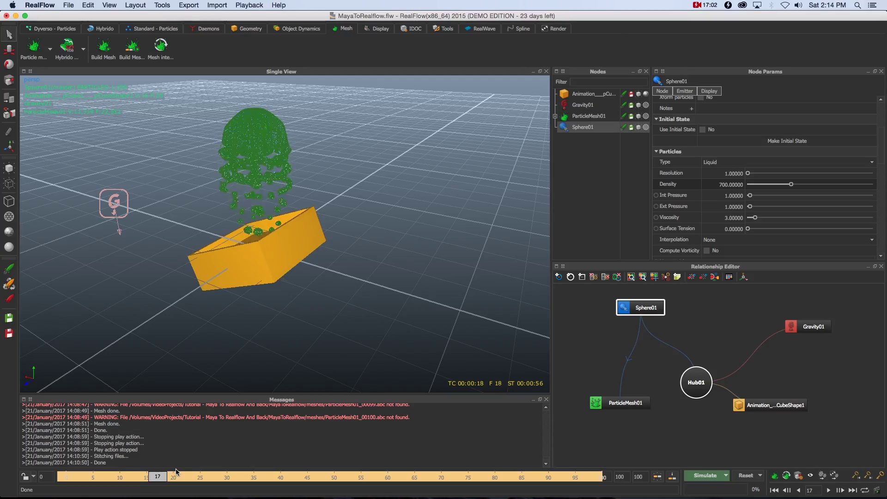
drag(175, 468, 327, 468)
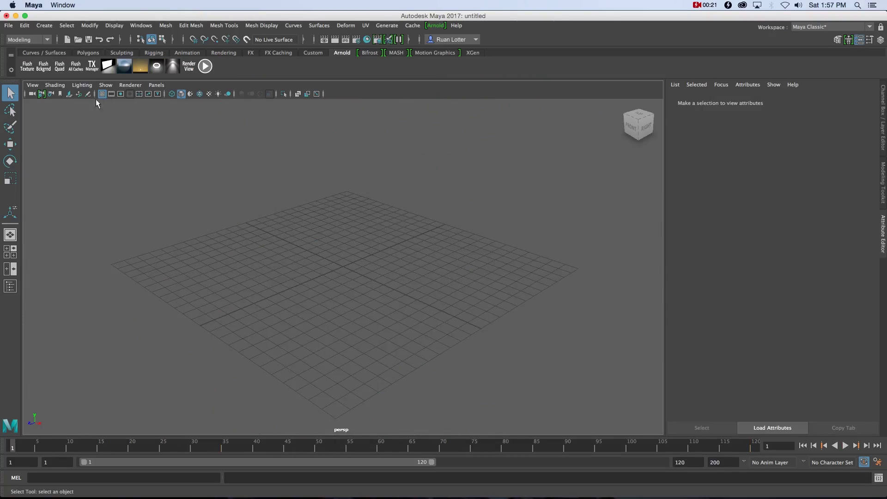
Step: Create a new scene at NTSC (30 fps) without saving, and extend the time range to 200
click(8, 26)
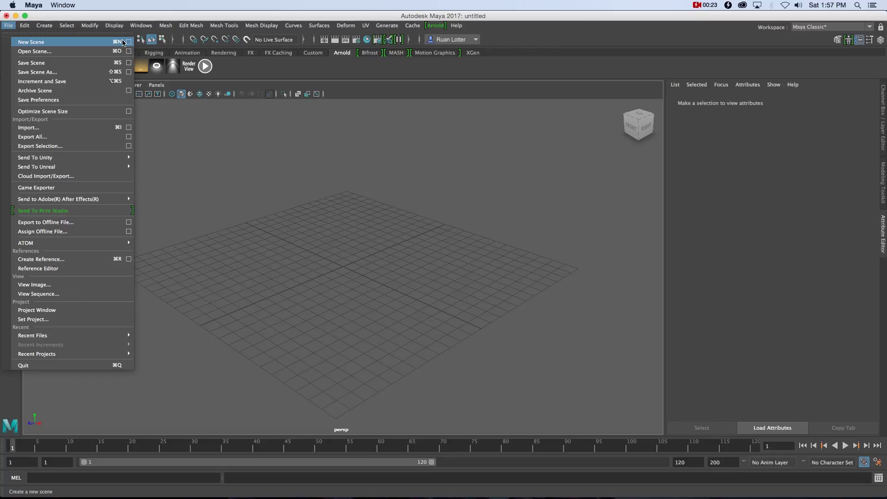
click(128, 43)
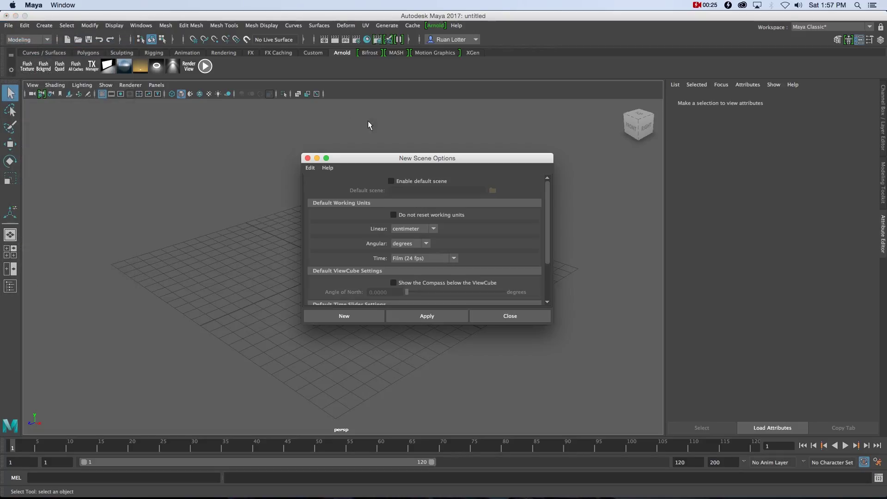
drag(412, 162, 399, 146)
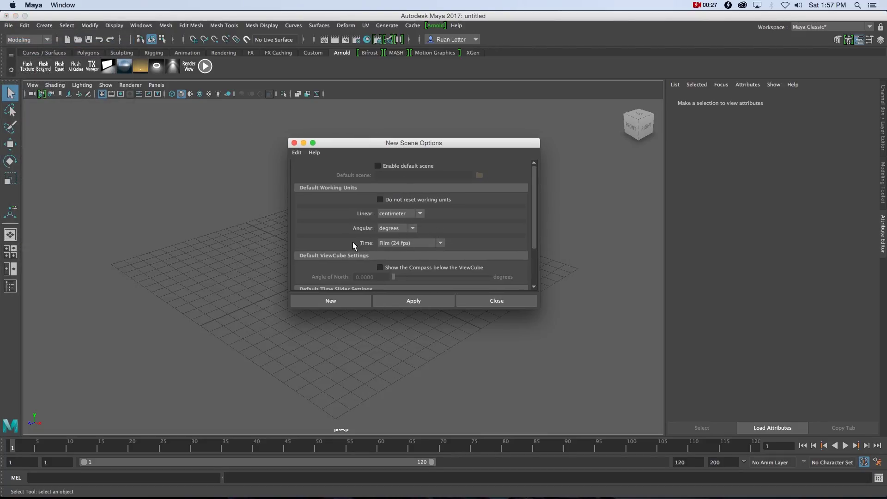
click(440, 243)
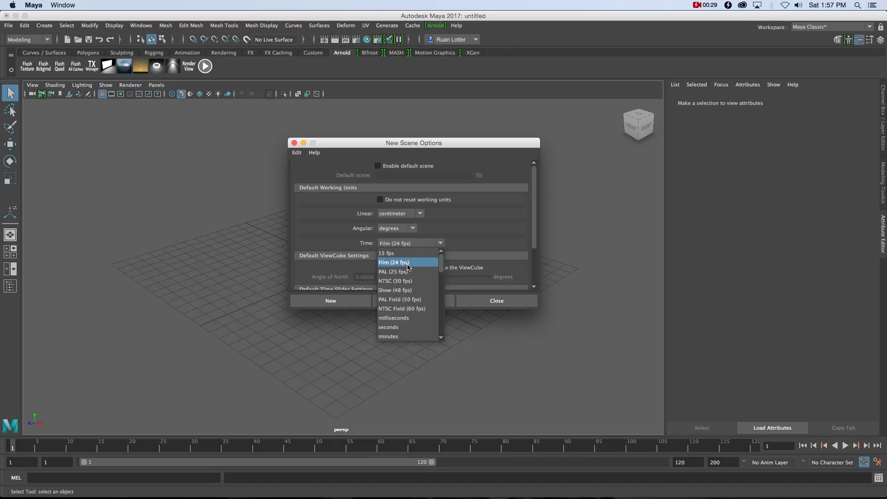
click(394, 281)
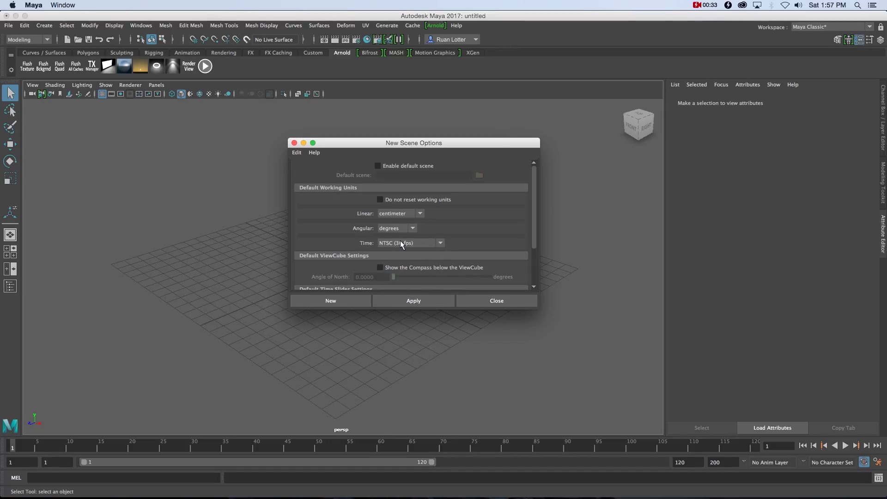
click(329, 301)
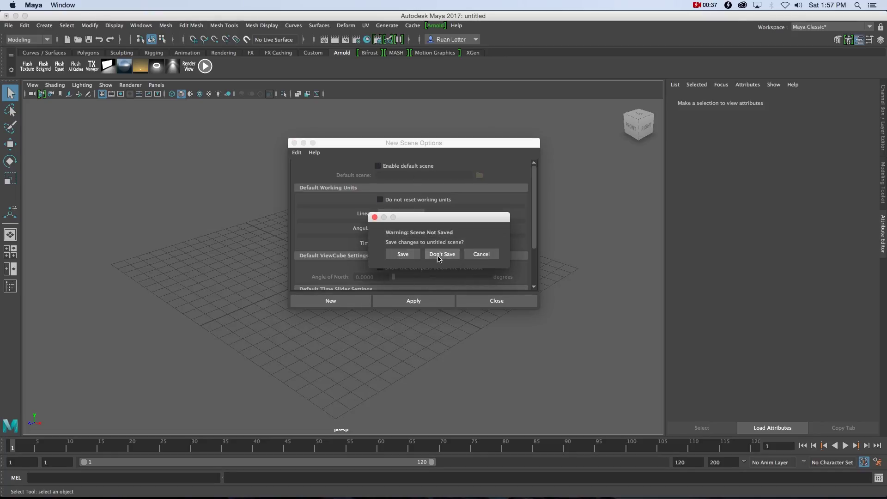
click(432, 254)
mouse_move(426, 288)
alt+mouse_down()
mouse_move(376, 291)
mouse_move(411, 287)
alt+mouse_up()
drag(435, 463, 663, 463)
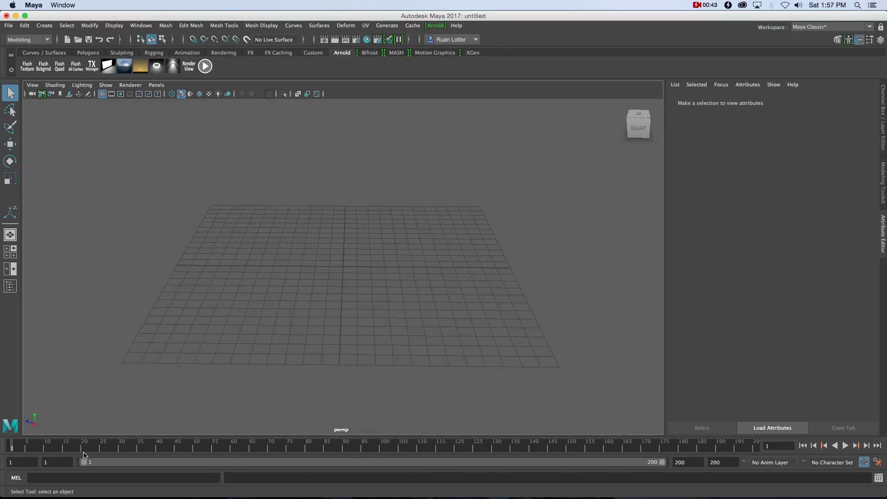
Step: Set both the playback and animation end frames to 100
click(688, 462)
text(100)
key(Tab)
text(100)
key(Tab)
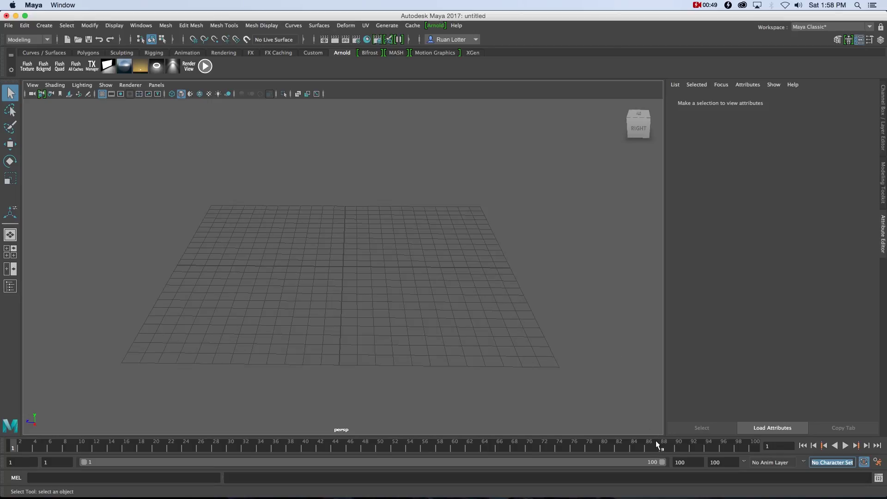
Step: Preview the 100-frame timeline, rewind to frame 1, and add a polygon cube at the origin
key(alt+v)
click(803, 446)
click(88, 53)
click(41, 67)
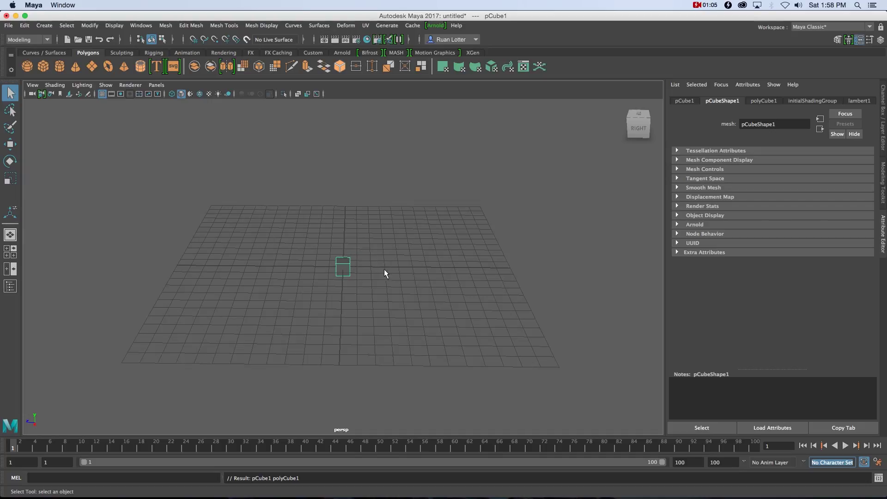
Step: Select the cube and frame it in the viewport
click(329, 255)
drag(329, 255, 378, 299)
key(f)
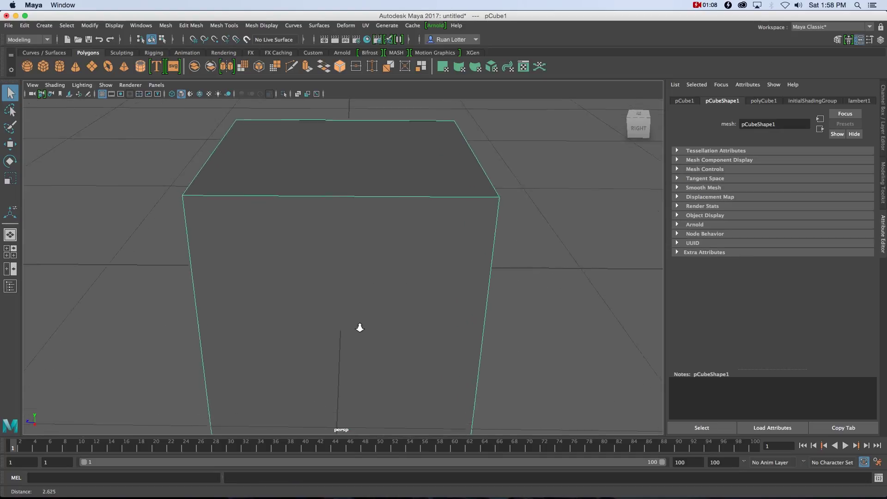
scroll(358, 326, down, 5)
alt+drag(369, 254, 448, 264)
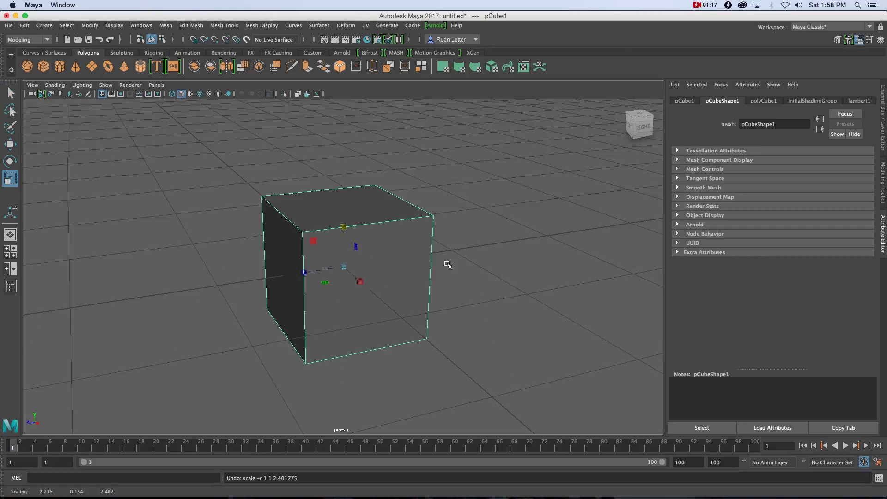
Step: Scale the cube wider on X and deeper on Z into a flat slab, then enter face mode
click(483, 245)
click(388, 278)
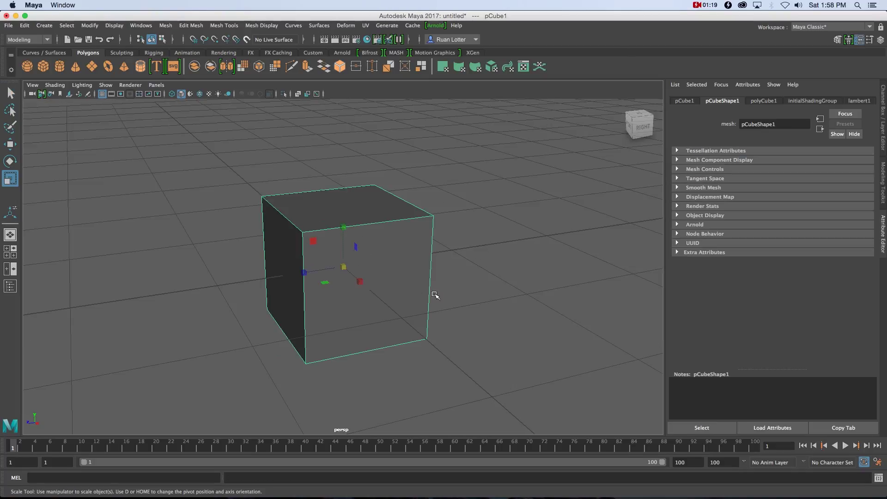
drag(312, 279, 238, 281)
mouse_move(359, 281)
mouse_down()
mouse_move(423, 313)
mouse_move(386, 301)
mouse_move(368, 267)
mouse_up()
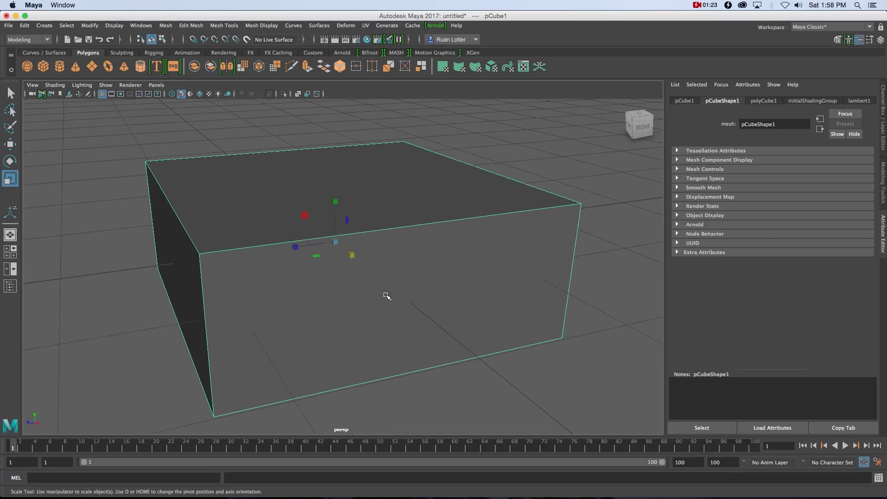
alt+drag(386, 297, 375, 278)
right_drag(392, 215, 395, 240)
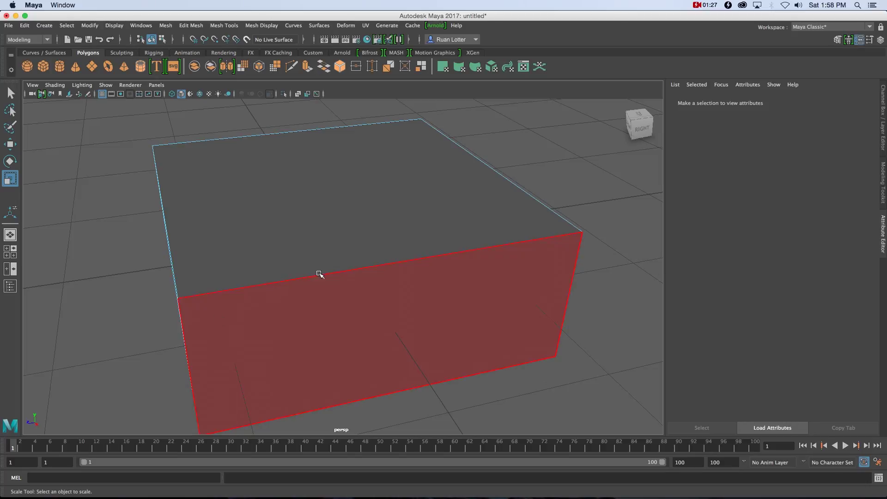
alt+drag(481, 210, 424, 257)
Step: Extrude the slab's top face with a 0.1 offset to form a rim
click(350, 220)
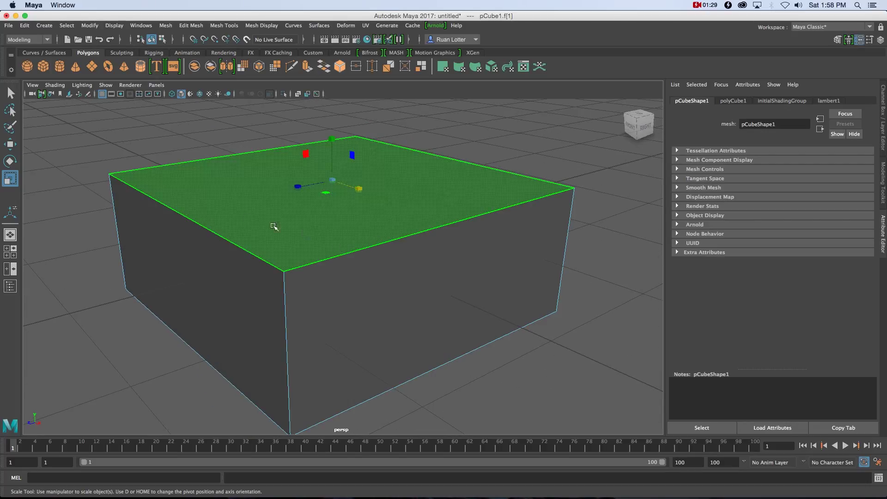
click(166, 26)
mouse_move(191, 26)
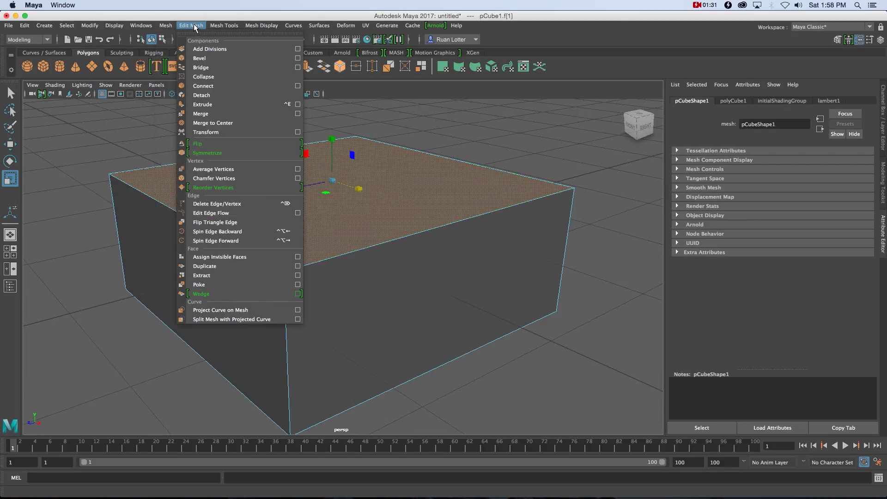
click(205, 105)
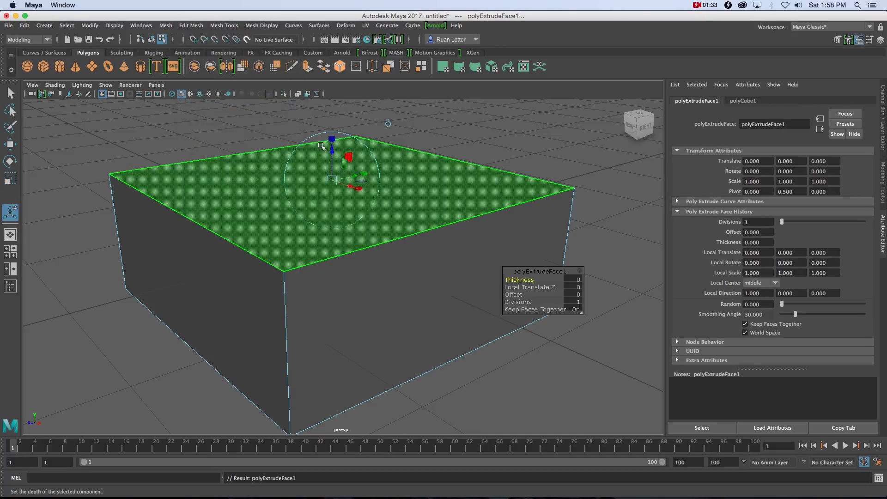
drag(513, 295, 513, 294)
key(q)
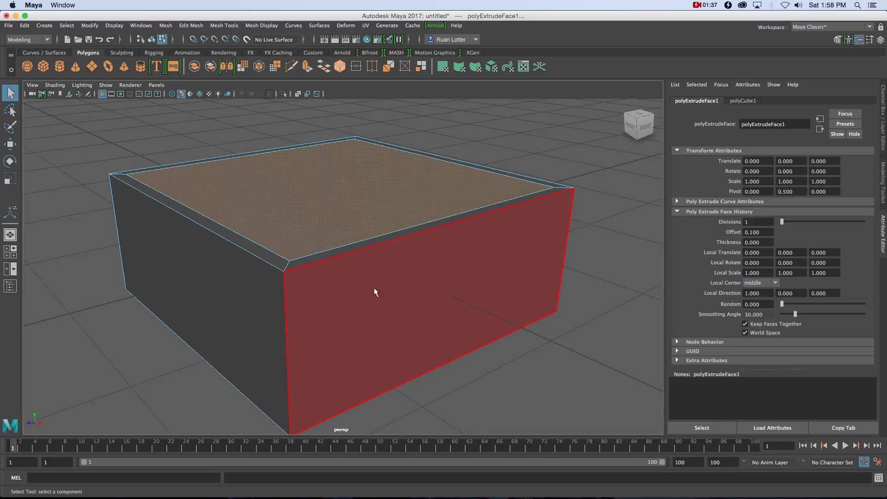
Step: Extrude the inner face again and push it down into the slab to hollow it
click(190, 25)
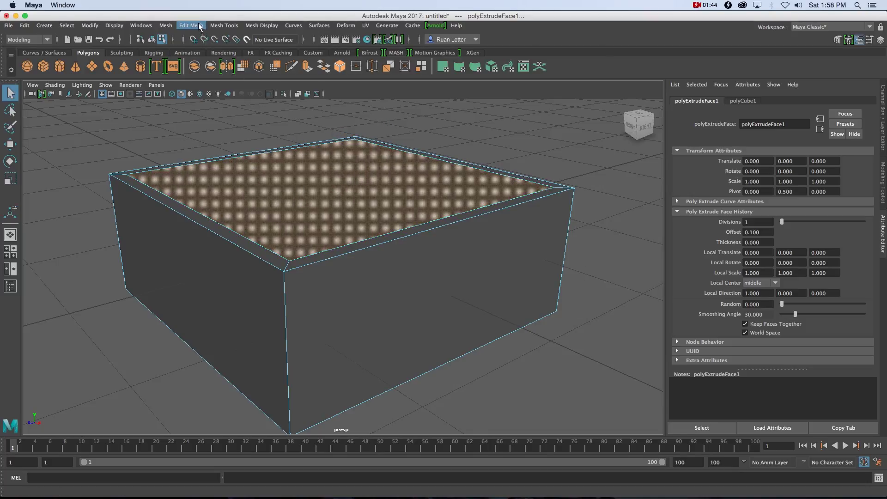
click(204, 105)
drag(332, 155, 387, 235)
key(t)
drag(335, 198, 337, 207)
alt+drag(336, 207, 401, 231)
key(q)
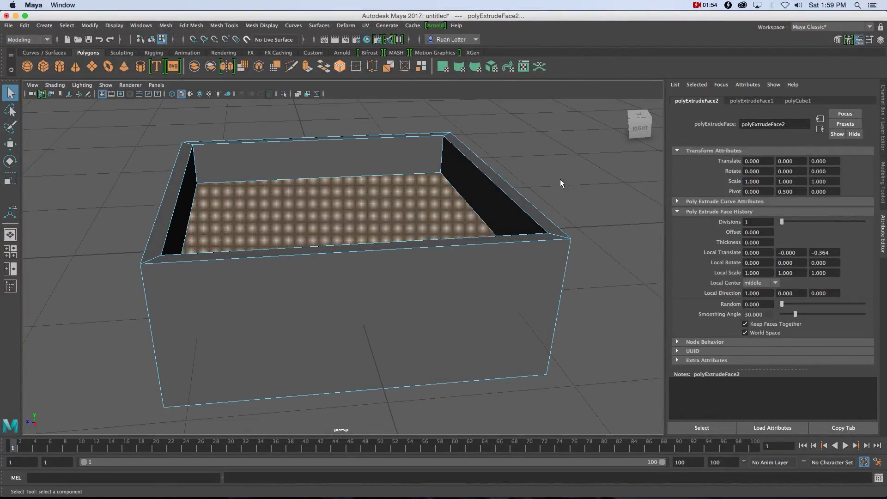
Step: Return to object mode and deselect the tray
right_click(349, 191)
click(393, 177)
alt+drag(393, 177, 430, 201)
key(e)
click(431, 200)
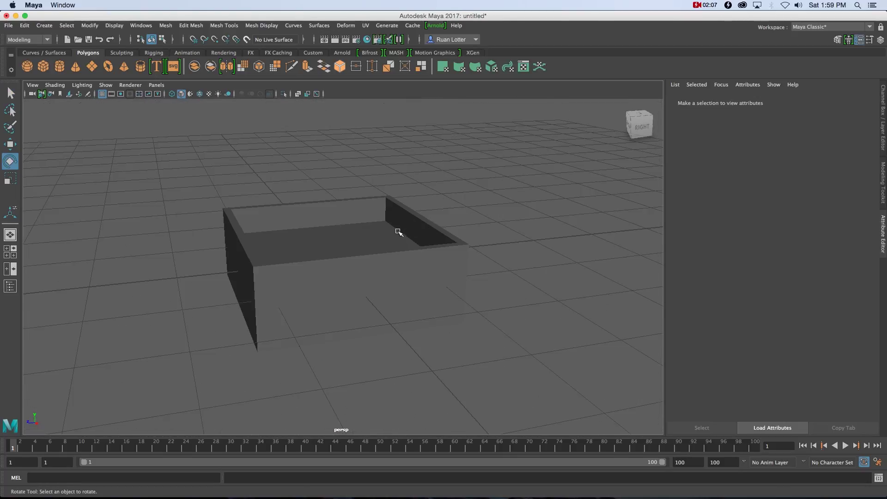
Step: Set a key on pCube1's Rotate attribute at 0, 0, 0 on frame 1
click(398, 233)
alt+drag(447, 242, 368, 246)
drag(321, 231, 325, 254)
key(z)
mouse_move(480, 213)
alt+mouse_down()
mouse_move(475, 224)
mouse_move(484, 225)
alt+mouse_up()
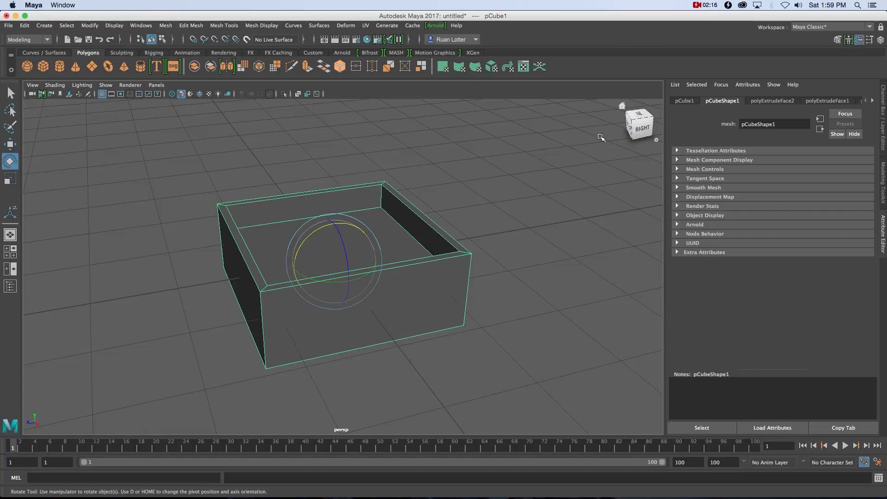
click(681, 101)
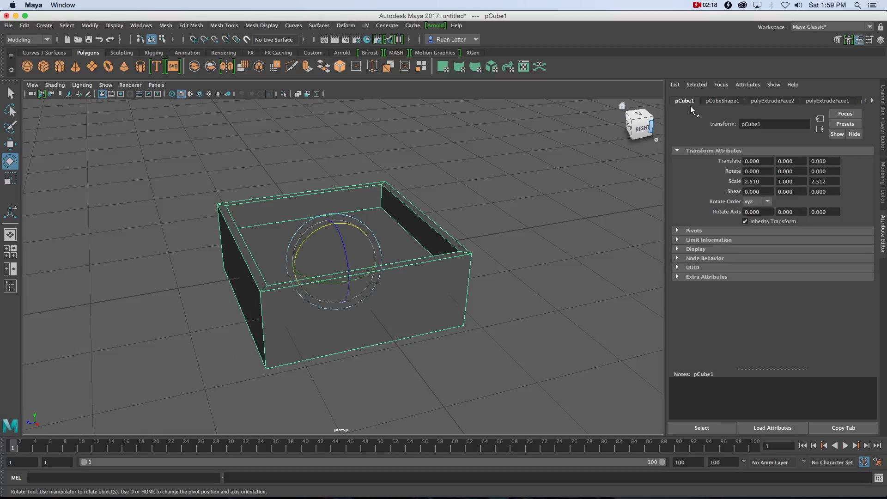
drag(344, 222, 317, 231)
key(ctrl+z)
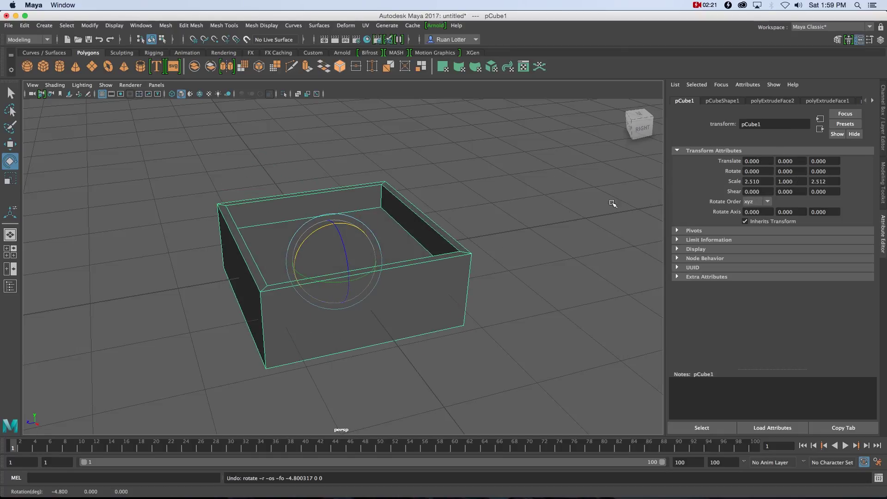
right_click(735, 174)
click(762, 182)
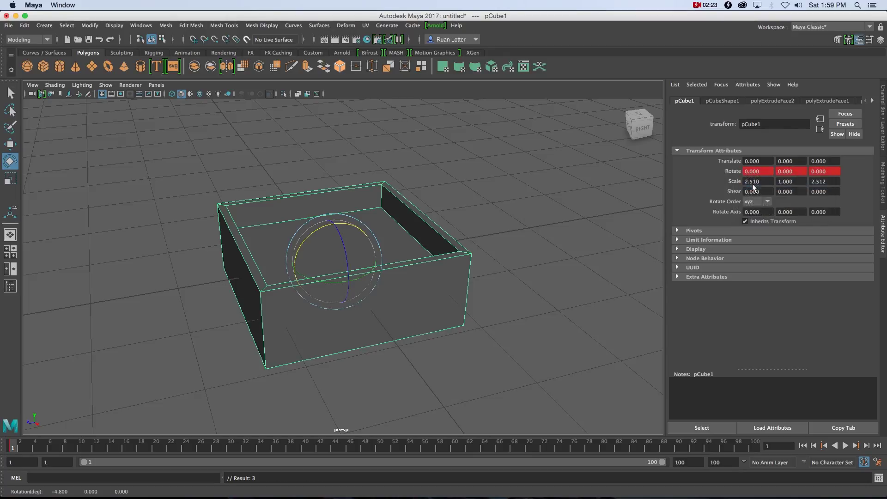
alt+drag(337, 292, 427, 296)
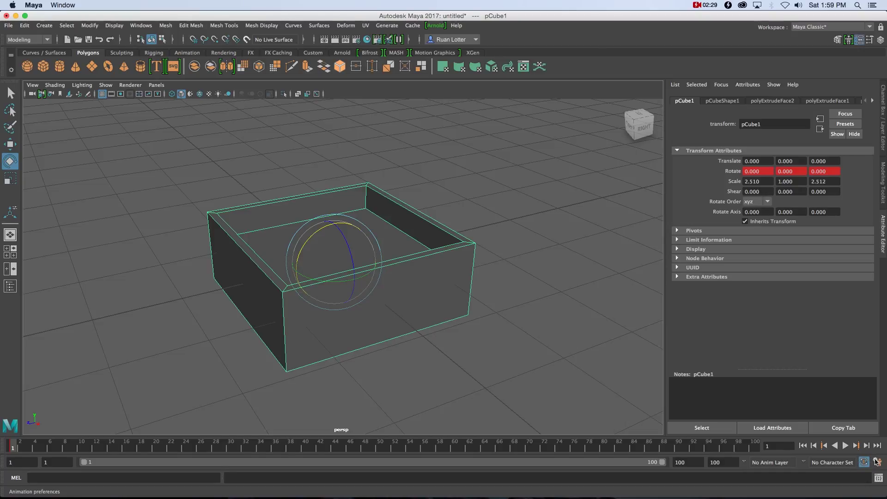
Step: With auto key on, key the tray tilting forward at frame 30 and back at frame 40
click(864, 464)
key(alt+v)
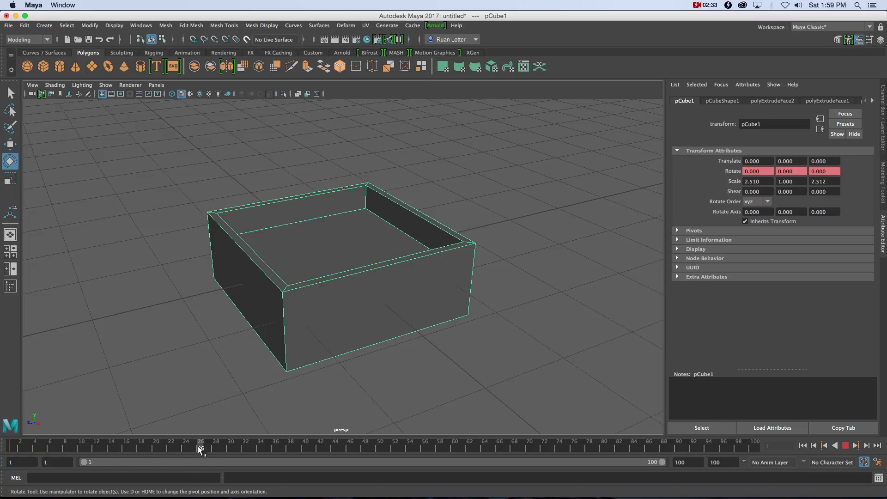
click(231, 445)
drag(316, 242, 258, 398)
drag(231, 447, 305, 445)
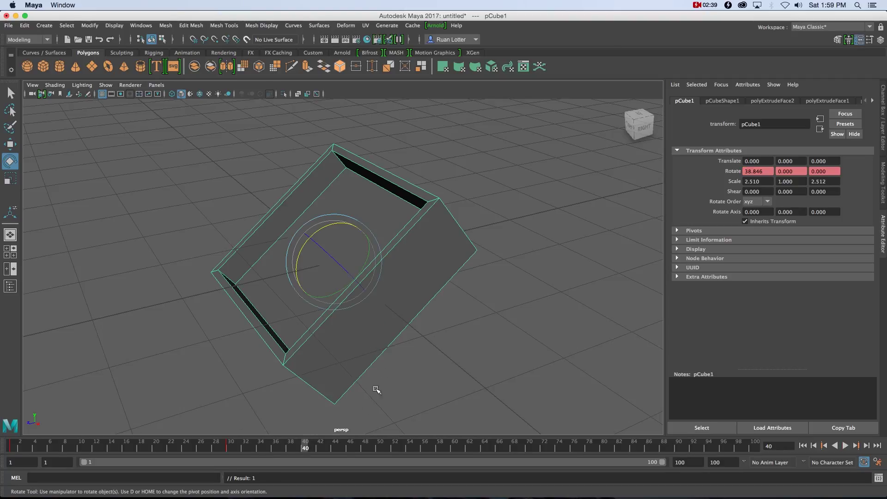
drag(309, 257, 352, 200)
drag(352, 440, 300, 445)
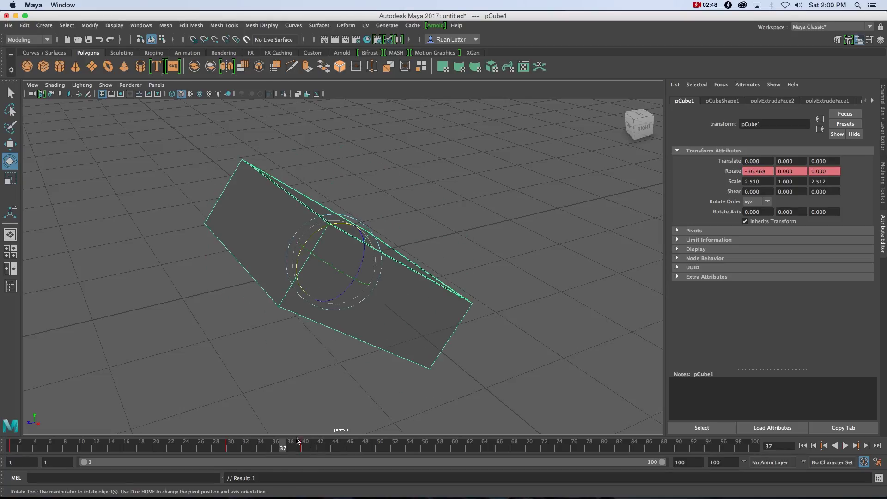
drag(317, 444, 309, 441)
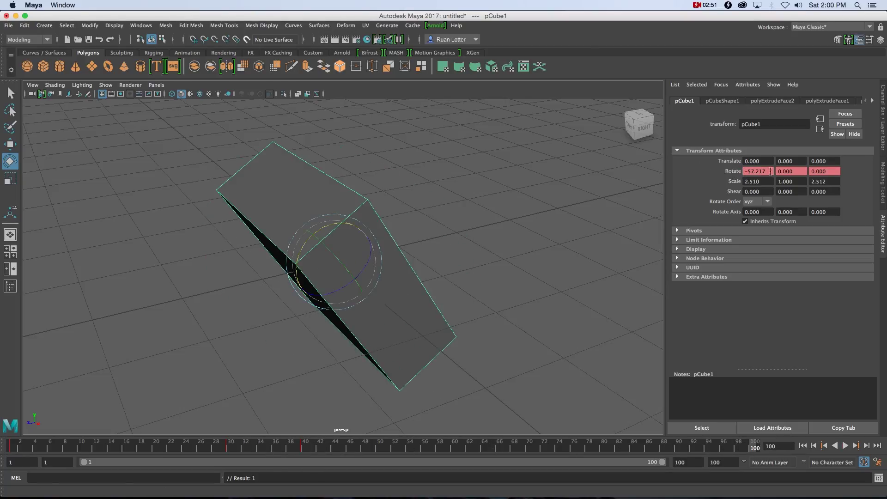
Step: Key Rotate X to 0 at frame 100 and play back the rocking animation
double_click(758, 170)
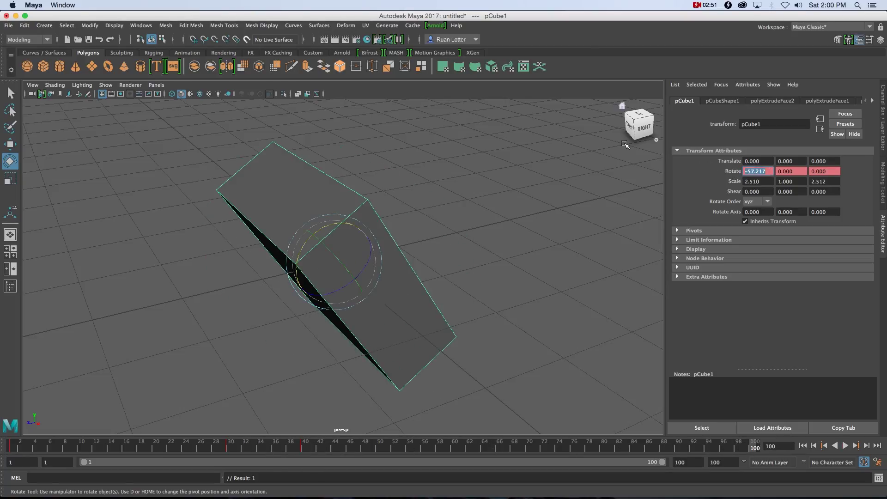
text(0)
key(Return)
key(alt+v)
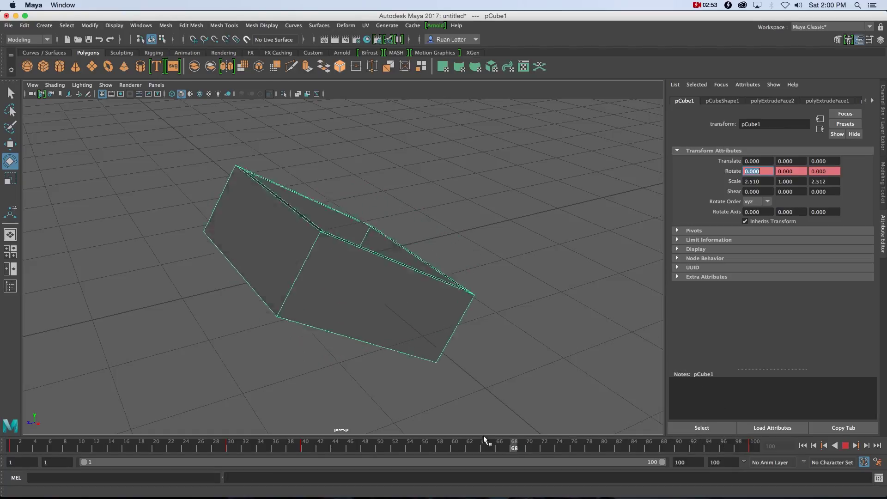
key(alt+v)
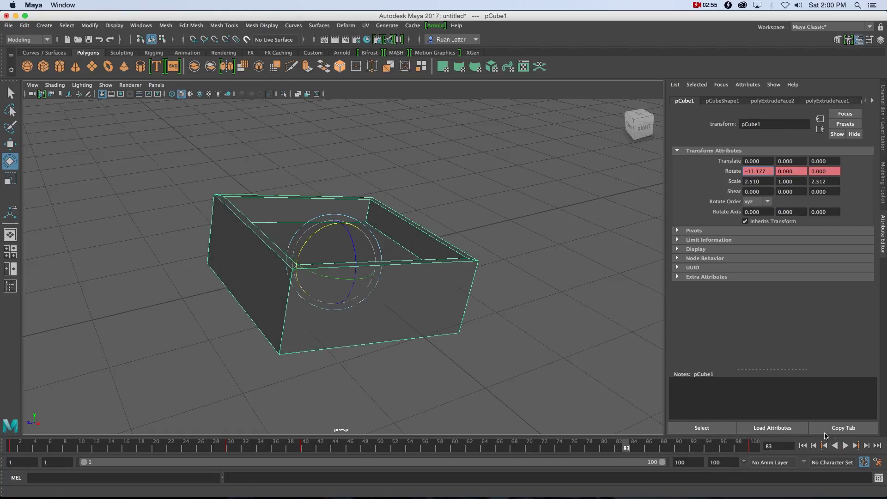
click(803, 445)
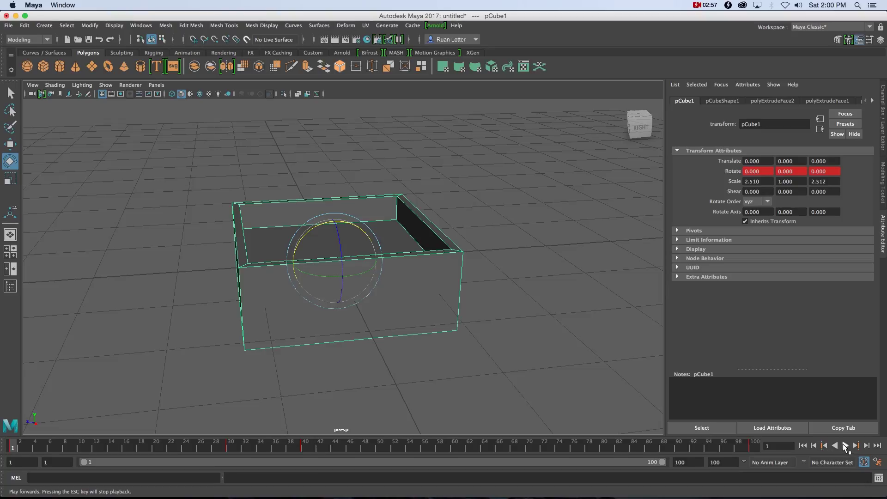
key(alt+v)
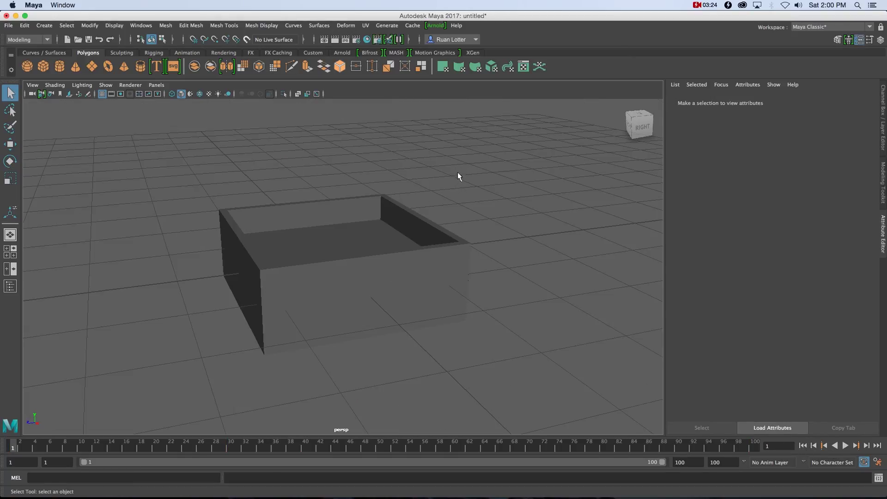
Step: Export the selected box to Alembic as Animation.abc, then switch to RealFlow
click(394, 264)
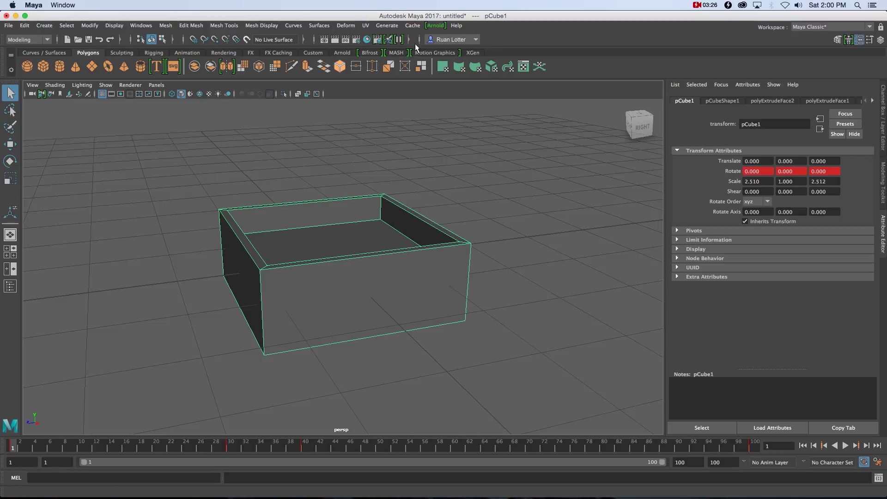
click(412, 25)
mouse_move(422, 43)
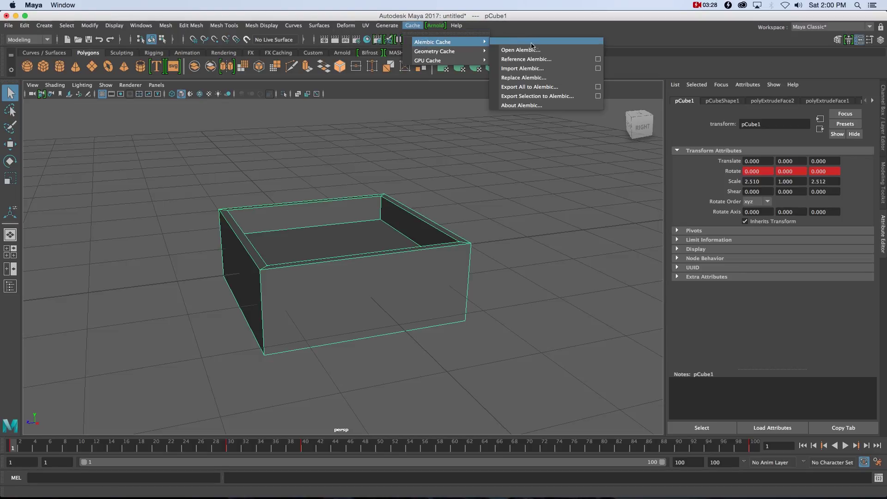
click(557, 97)
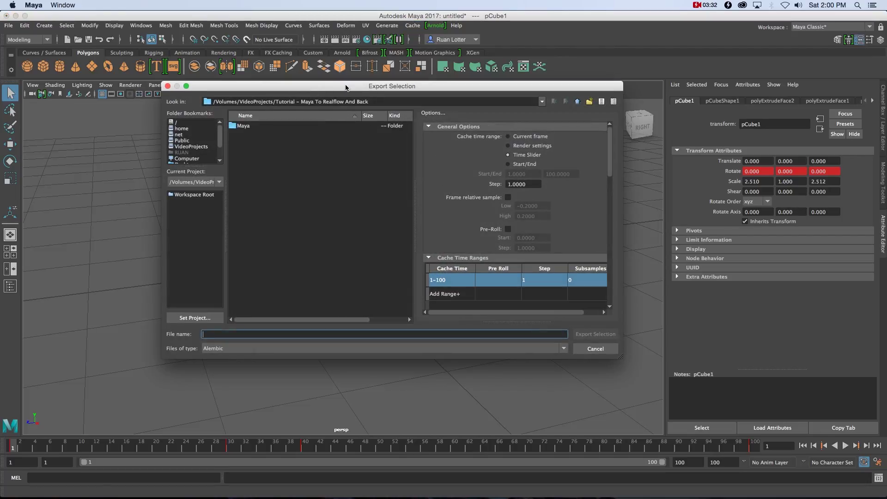
drag(344, 87, 360, 84)
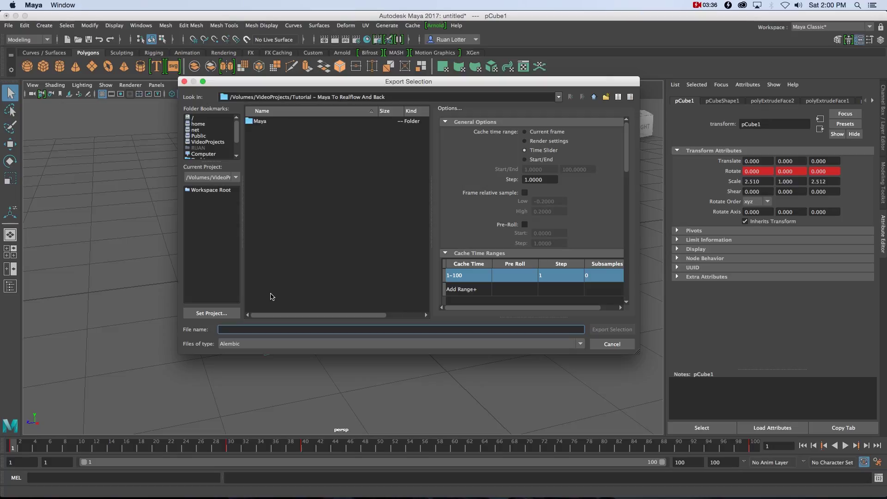
text(An)
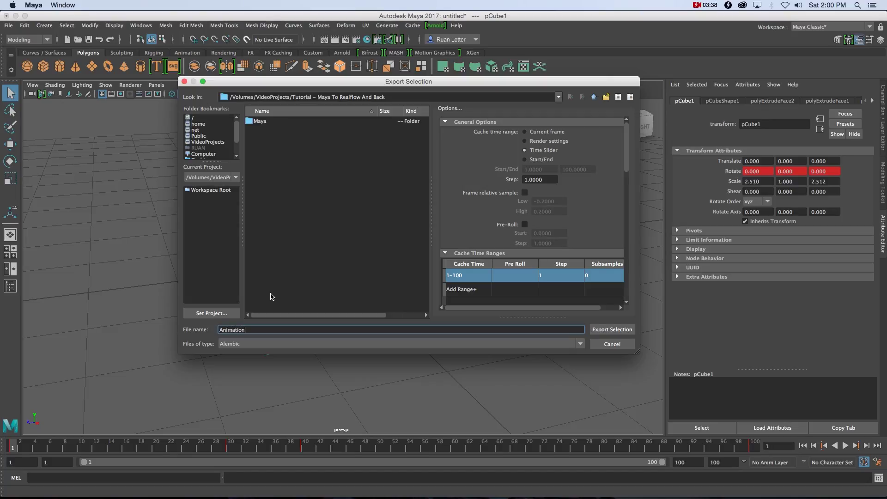
text(imation)
click(614, 330)
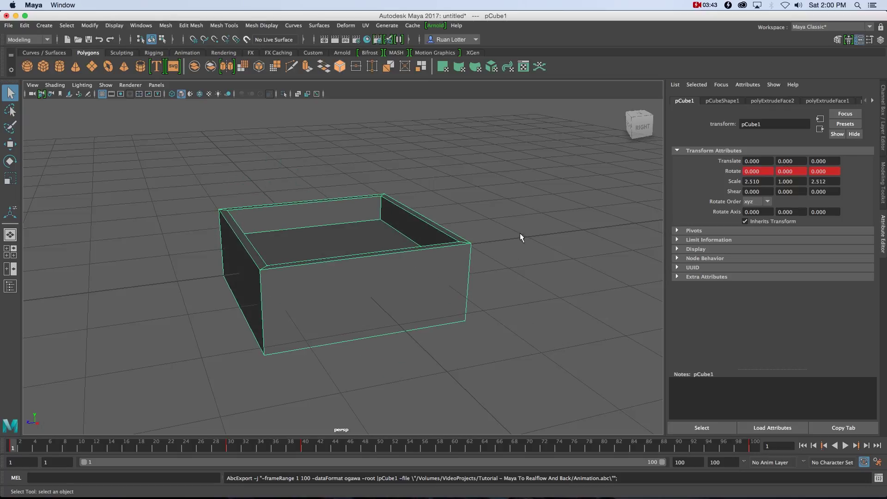
alt+drag(498, 283, 491, 303)
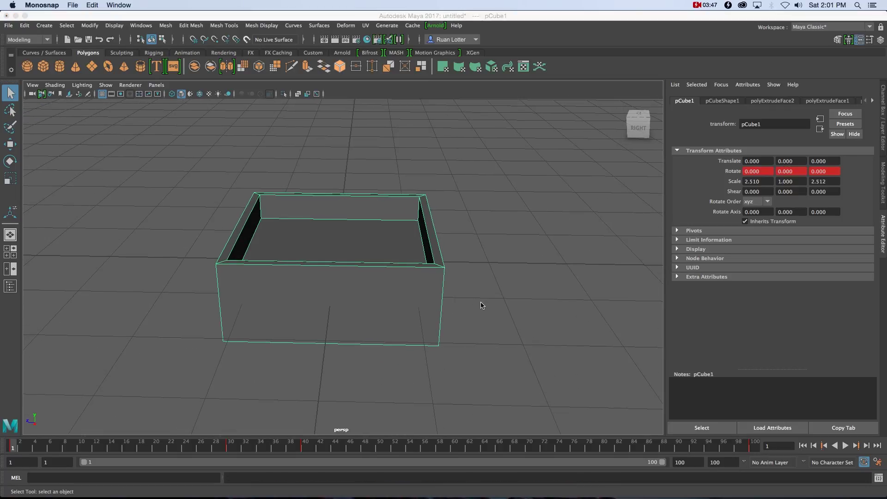
key(super+Tab)
key(super+Tab)
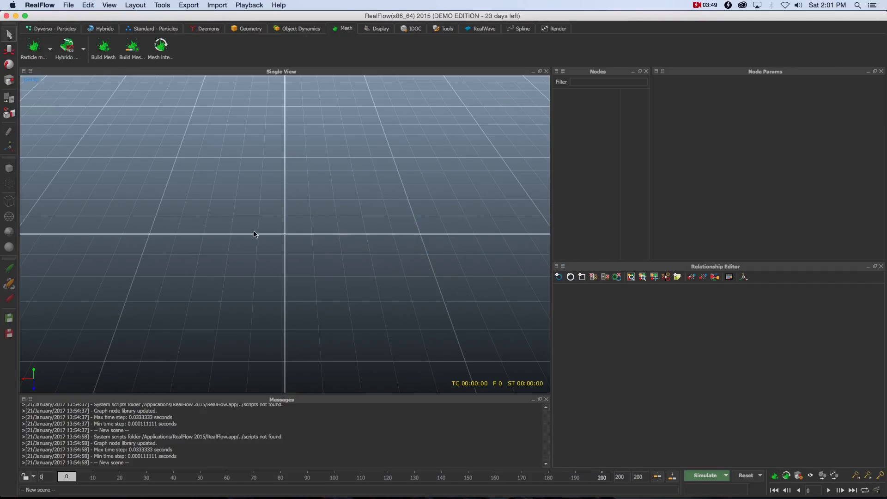
Step: Create the MayaToRealflow project in the network drive's Tutorial - Maya To Realflow And Back folder
click(68, 6)
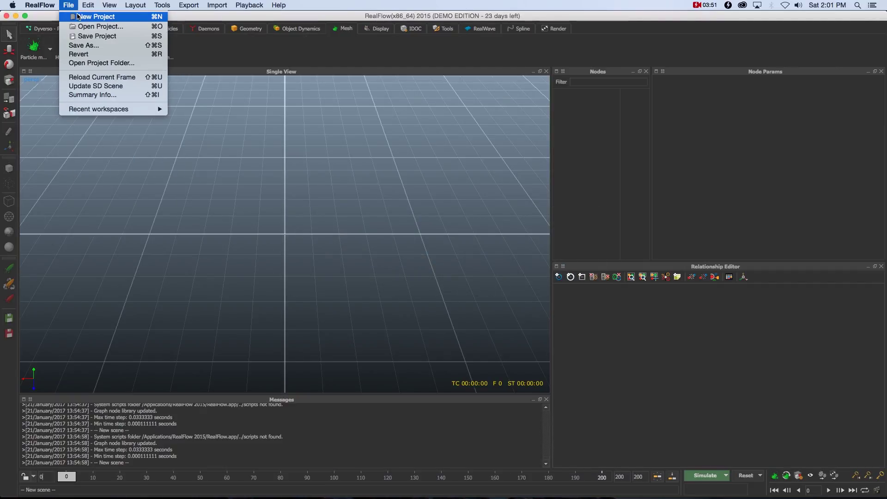
click(79, 15)
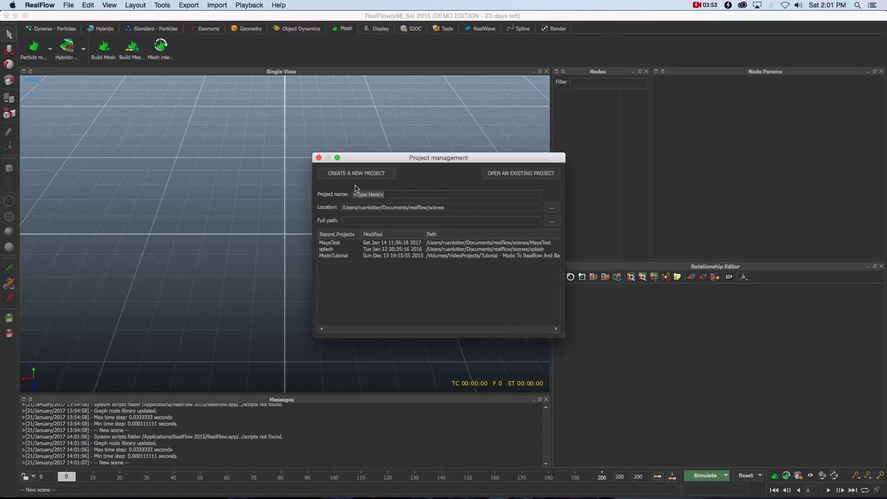
text(MayaTo)
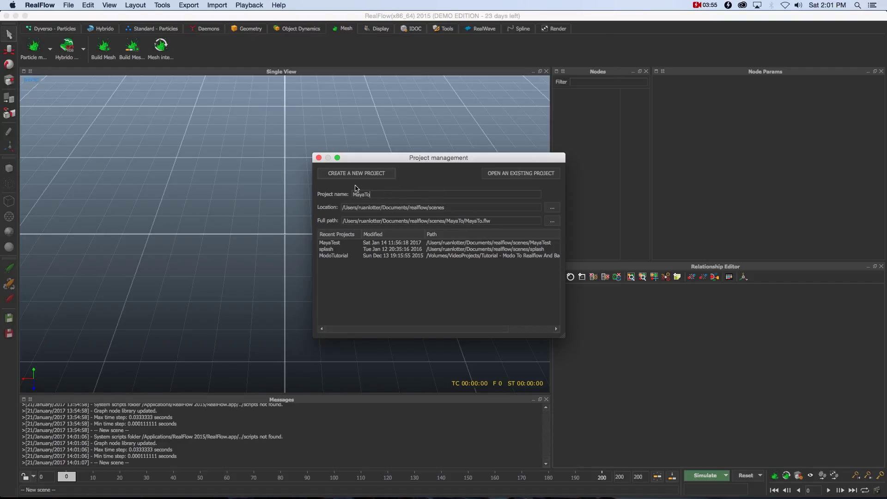
text(Realflow)
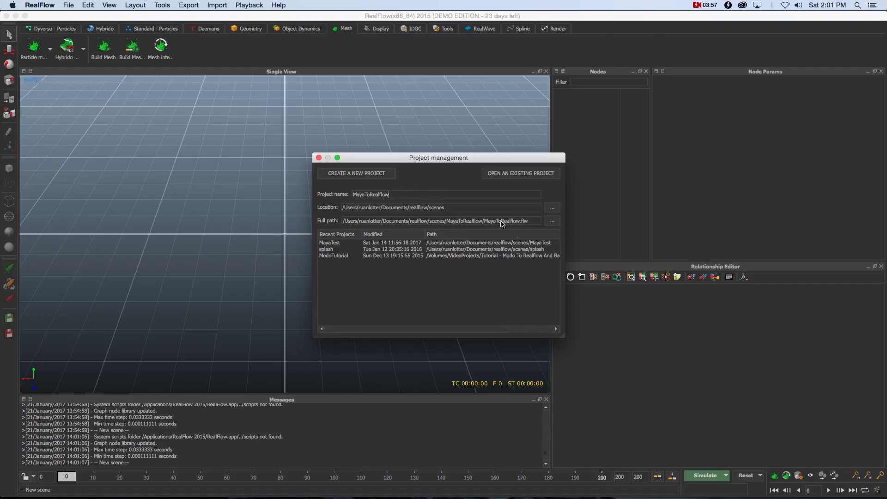
click(551, 208)
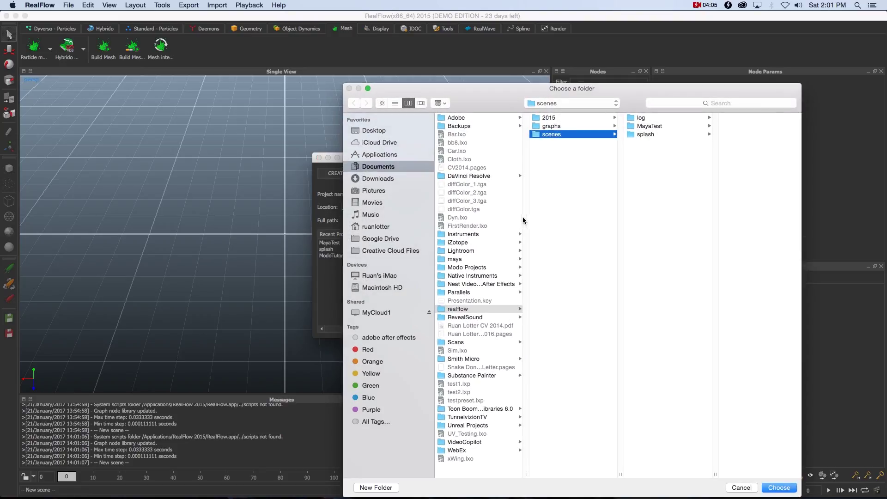
click(387, 315)
click(580, 337)
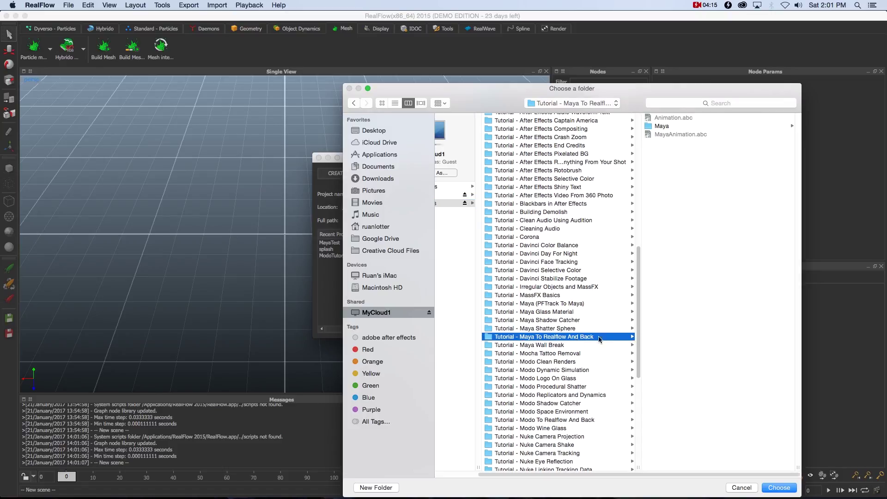
click(779, 487)
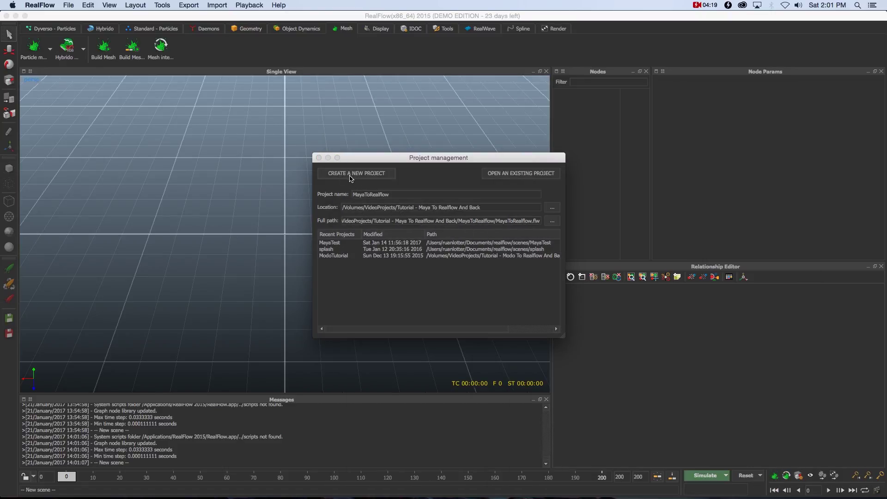
click(365, 176)
alt+drag(375, 208, 352, 208)
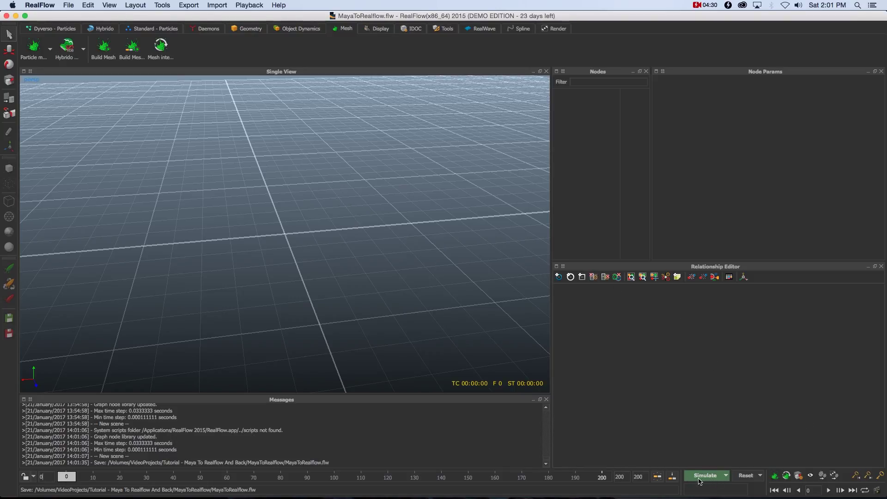
Step: Review the simulation options with FPS Output at 30 and accept them
click(728, 477)
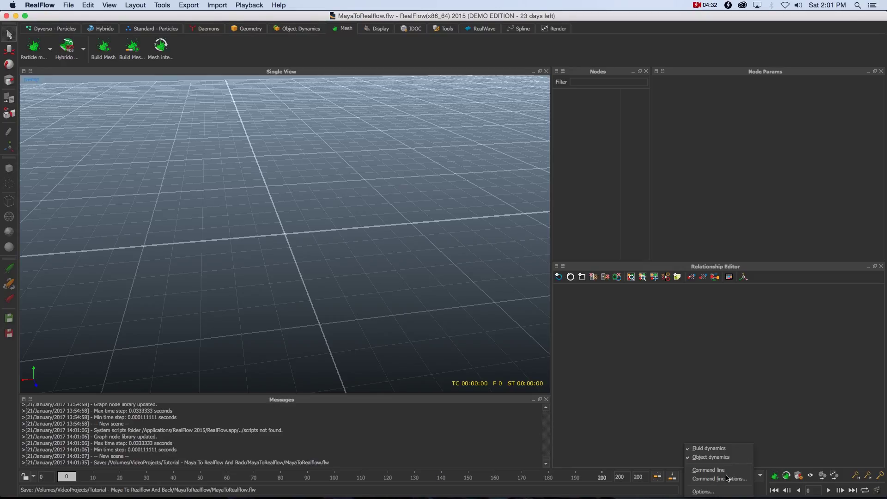
click(707, 492)
drag(635, 214, 381, 174)
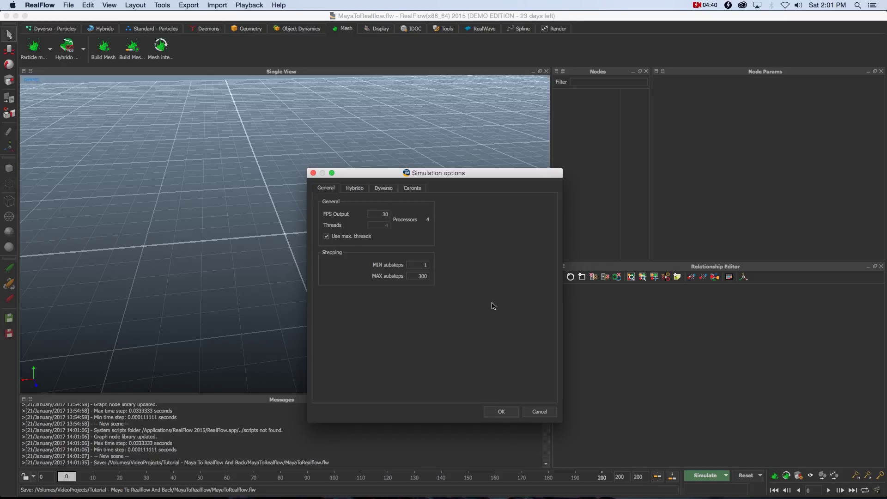
click(502, 412)
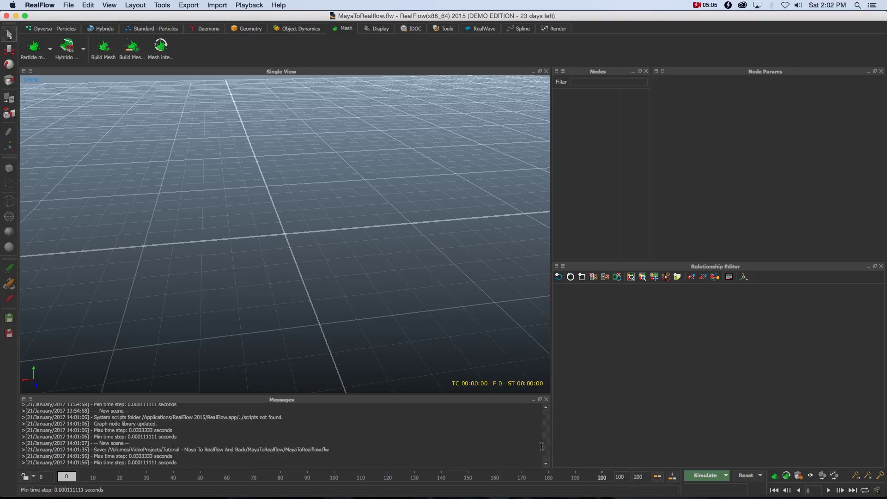
Step: Set the timeline's end frame to 100
key(Tab)
text(100)
key(Return)
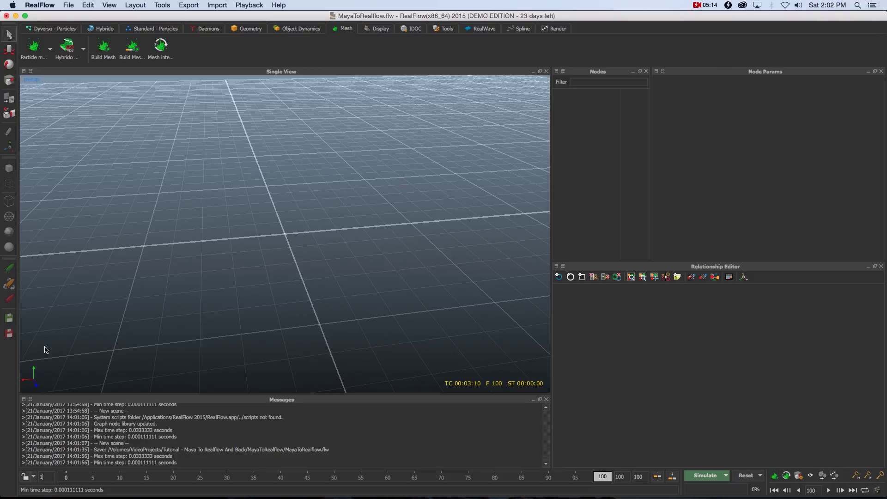
mouse_move(75, 480)
mouse_down()
mouse_move(107, 477)
mouse_move(72, 482)
mouse_up()
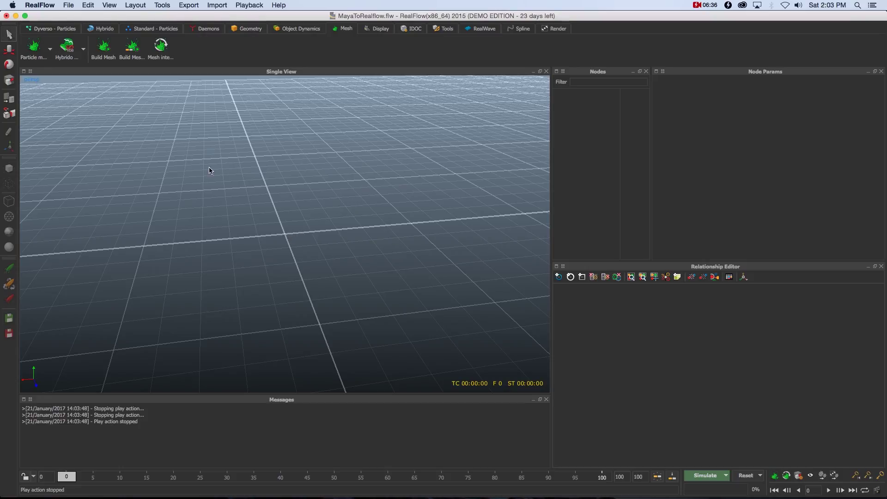
Step: Import the Animation.abc tray file into the RealFlow scene
click(217, 5)
click(222, 24)
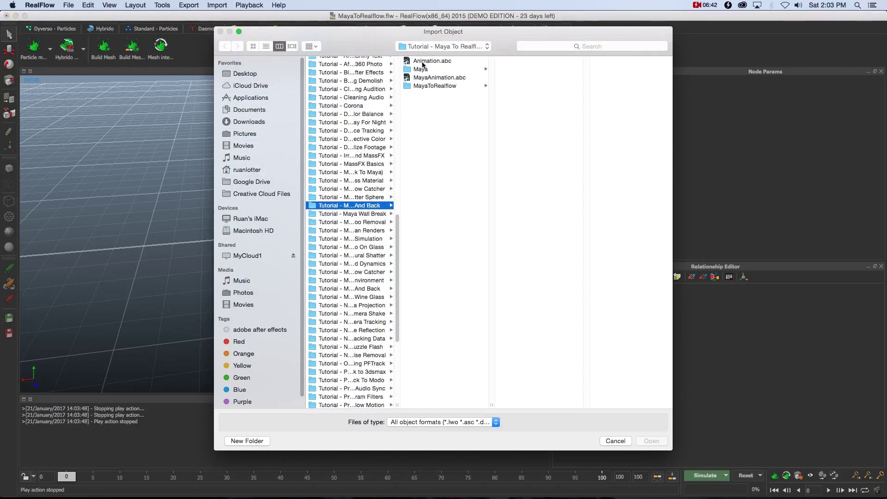
click(423, 62)
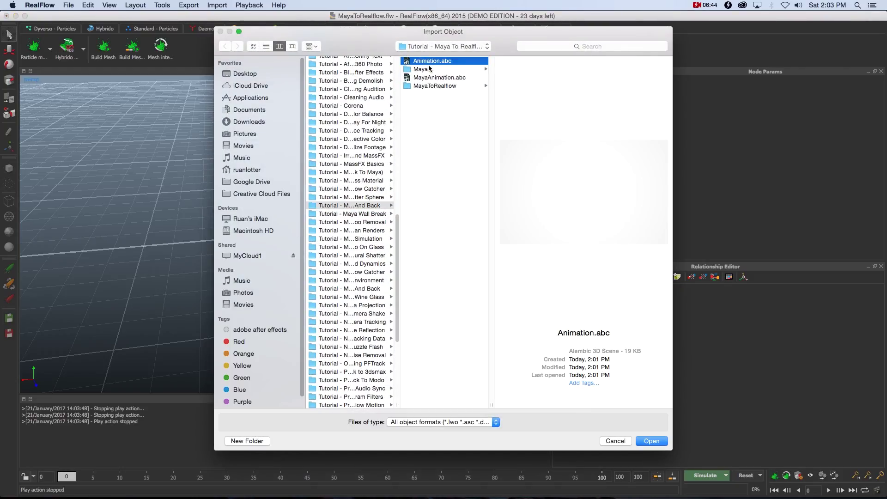
click(651, 441)
Step: Show the imported tray with solid shading and scrub the timeline to preview its rocking
drag(67, 476, 218, 383)
drag(179, 158, 311, 240)
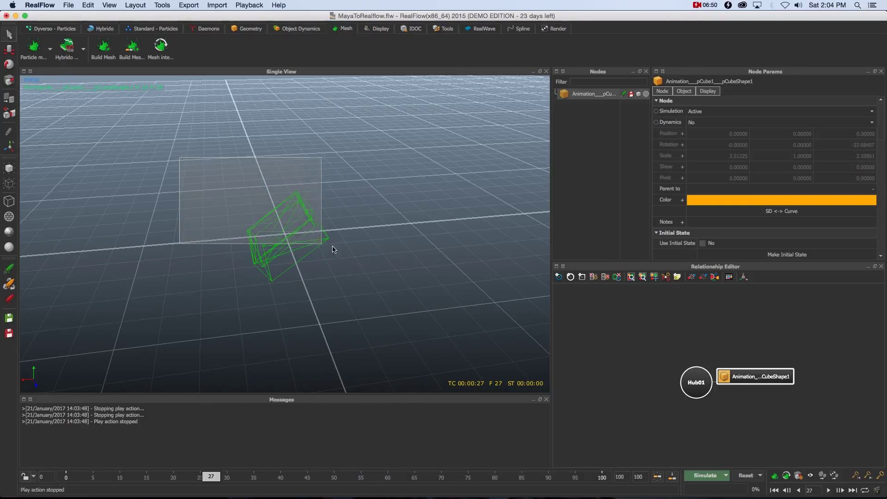
drag(211, 477, 259, 477)
click(356, 203)
click(315, 239)
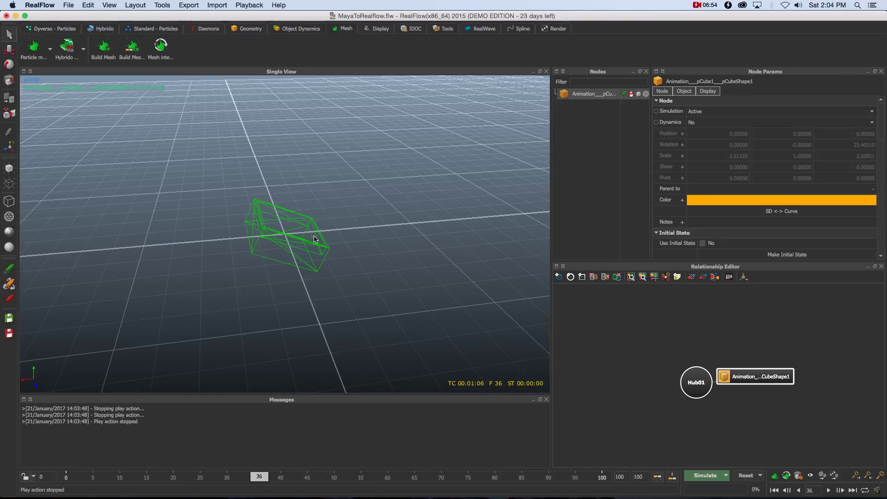
click(9, 233)
click(352, 231)
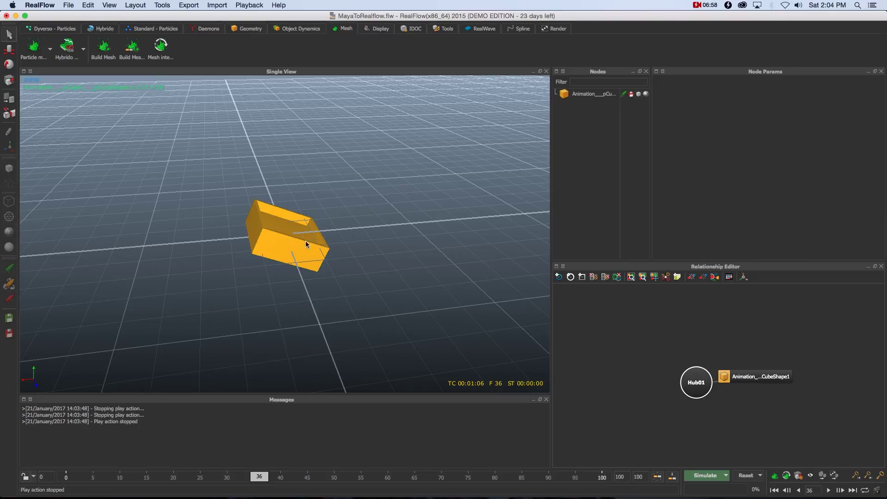
mouse_move(219, 472)
mouse_down()
mouse_move(462, 473)
mouse_move(305, 475)
mouse_move(439, 464)
mouse_move(496, 476)
mouse_move(594, 476)
mouse_move(48, 485)
mouse_up()
mouse_move(383, 233)
alt+mouse_down()
mouse_move(372, 254)
mouse_move(357, 259)
mouse_move(391, 244)
alt+mouse_up()
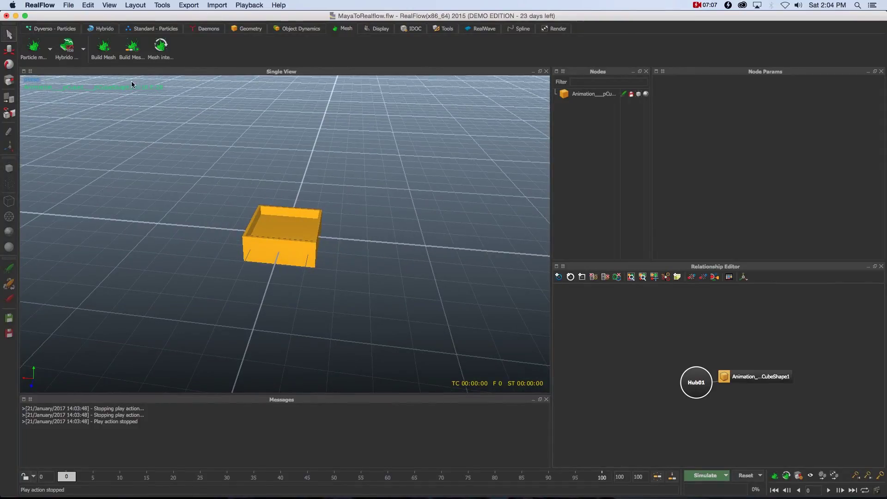
Step: Add a sphere particle emitter, raise it above the tray and shrink it
click(170, 29)
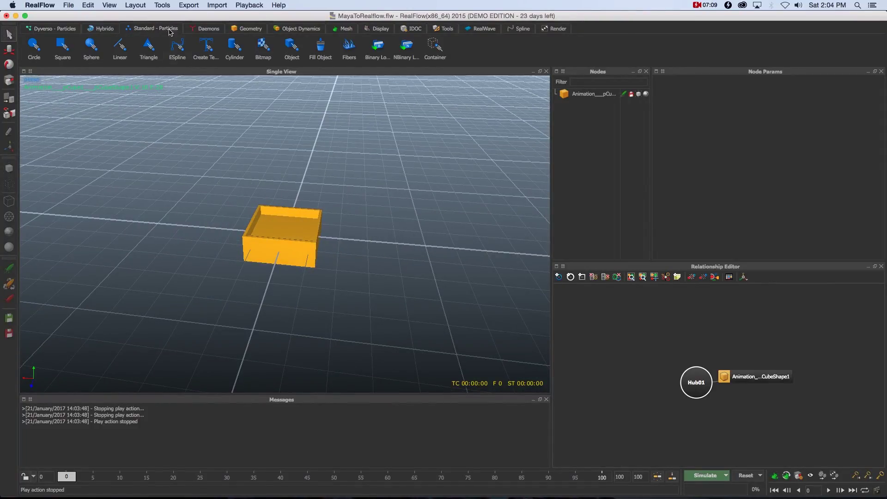
click(90, 47)
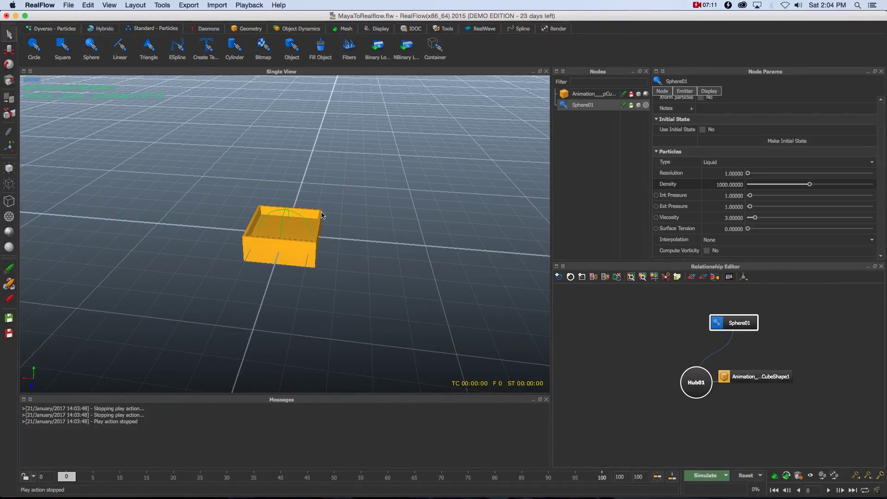
key(w)
drag(285, 183, 278, 100)
key(r)
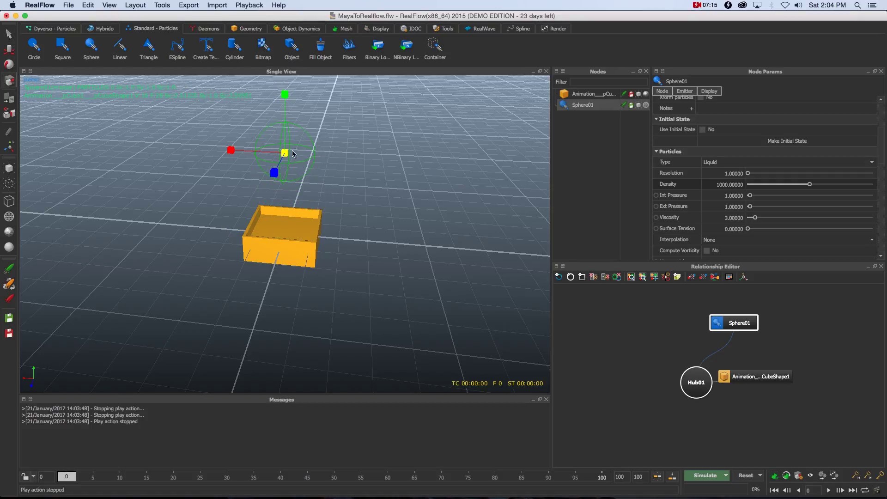
drag(285, 157, 252, 183)
Step: Set the Sphere01 emitter's Density to 700 in Node Params
click(318, 171)
click(274, 169)
click(719, 186)
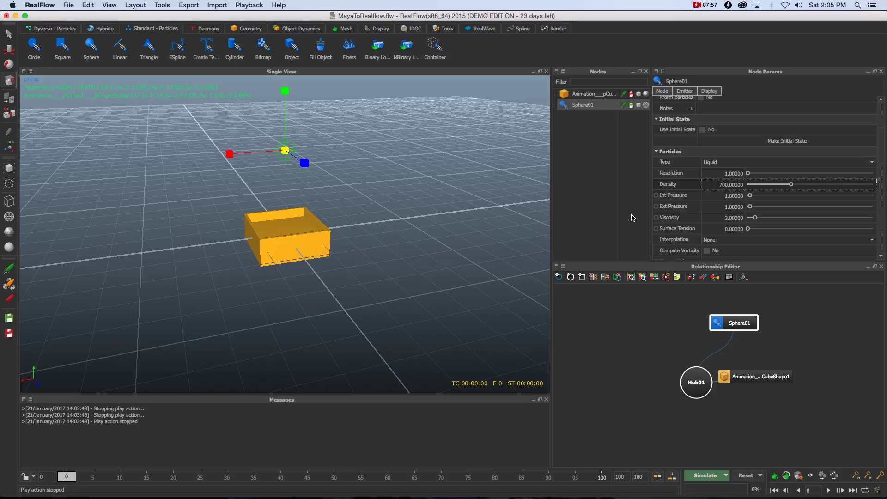
alt+drag(378, 226, 373, 250)
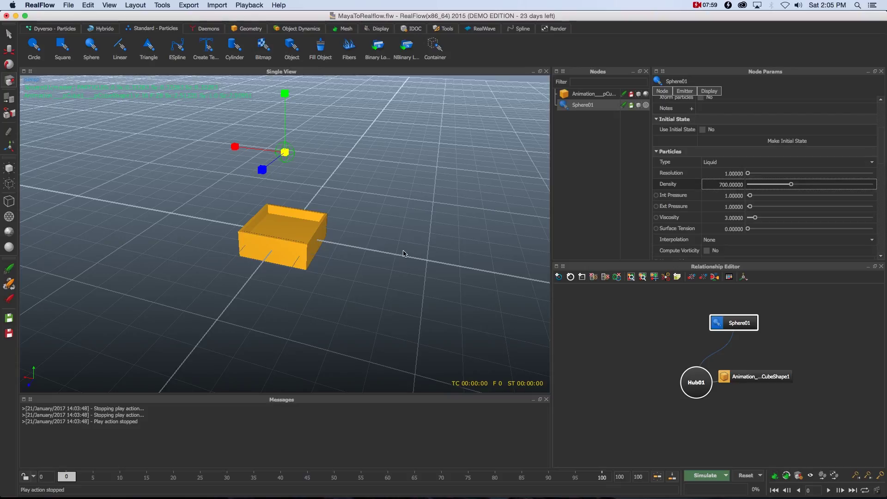
Step: Add a Gravity daemon and move it aside along X, away from the tray
click(205, 29)
click(214, 47)
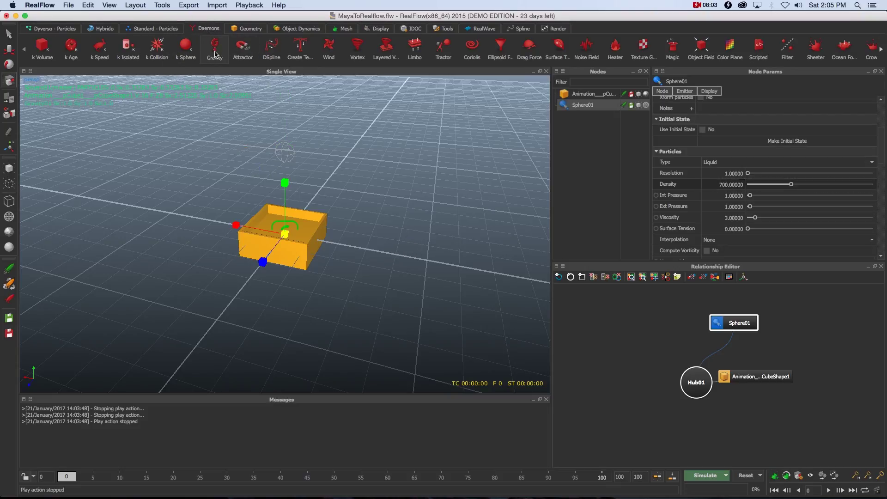
key(2)
key(w)
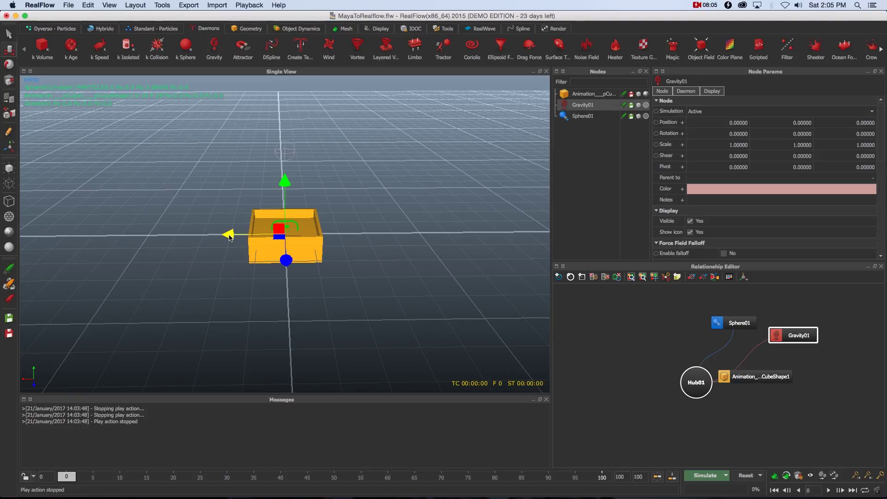
drag(226, 236, 28, 247)
alt+drag(129, 243, 148, 280)
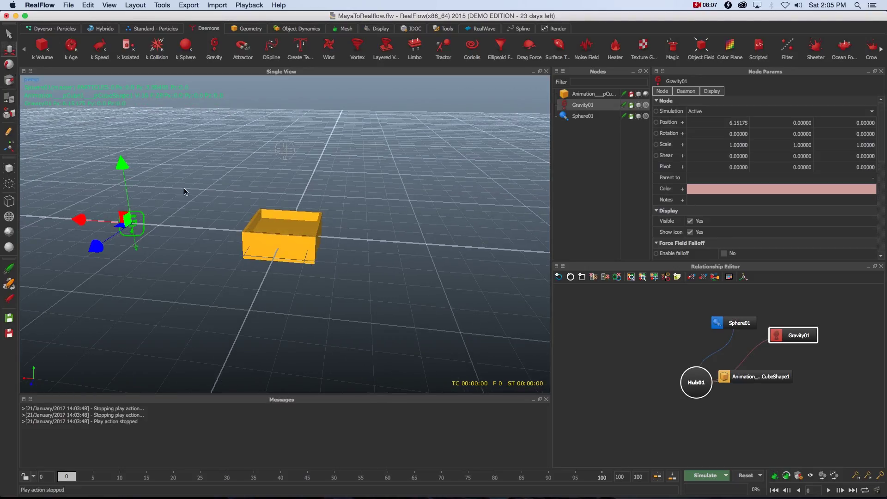
click(217, 193)
alt+drag(386, 253, 451, 303)
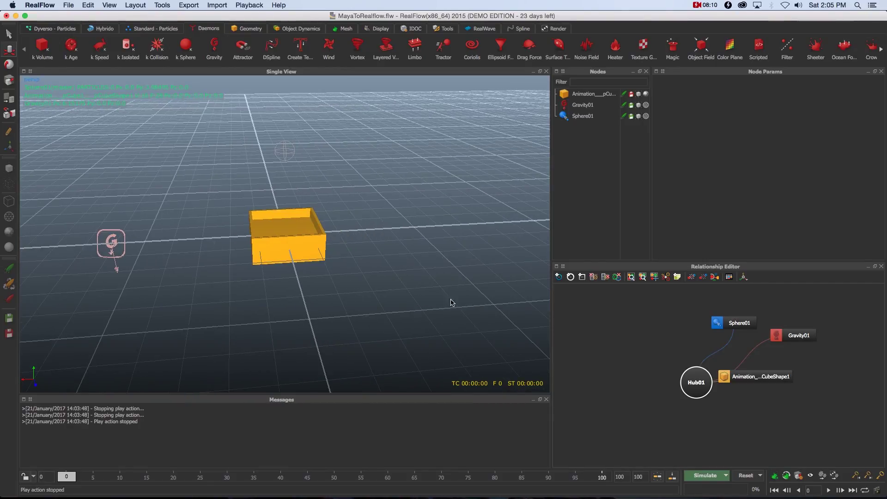
Step: Simulate 100 frames and play back the cached liquid from frame 0
click(706, 476)
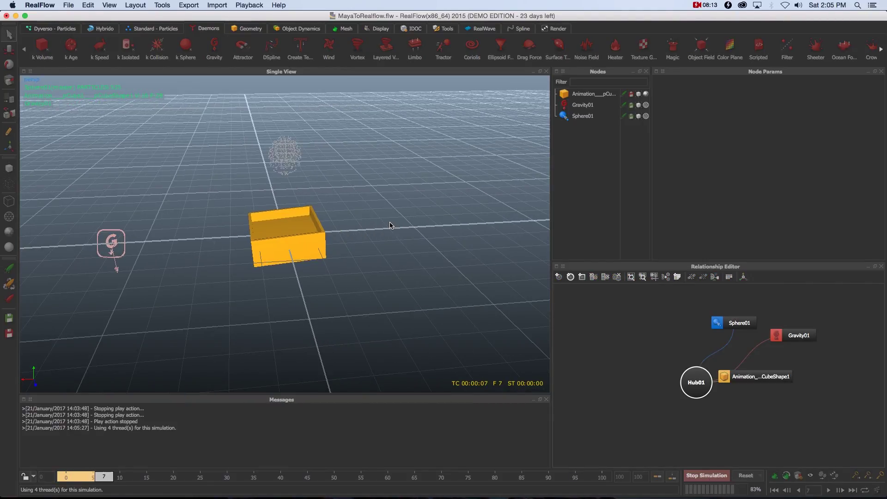
click(583, 116)
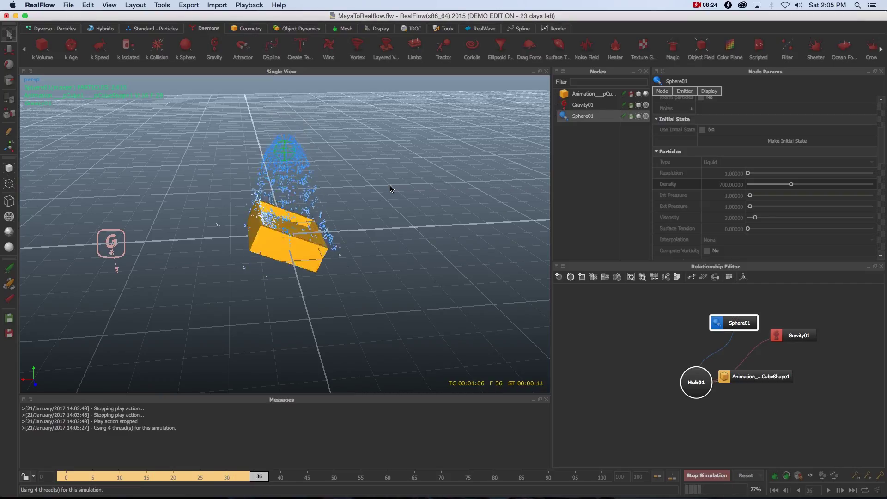
click(774, 490)
click(828, 491)
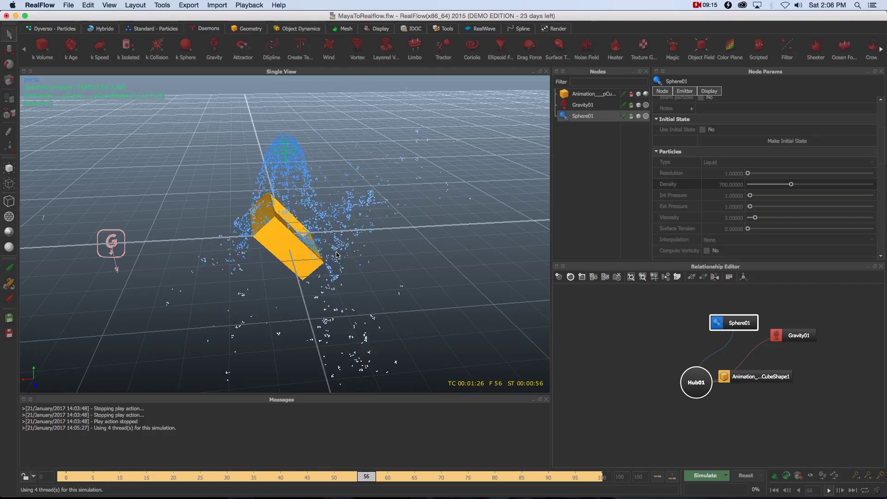
click(830, 491)
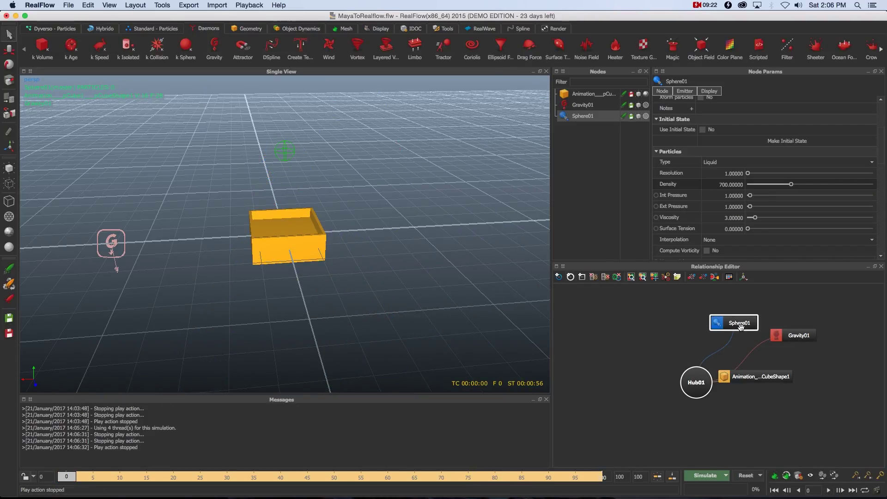
Step: Rearrange the Sphere01, tray and Gravity01 nodes in the Relationship Editor
drag(735, 323, 642, 308)
drag(760, 377, 777, 405)
drag(794, 333, 809, 325)
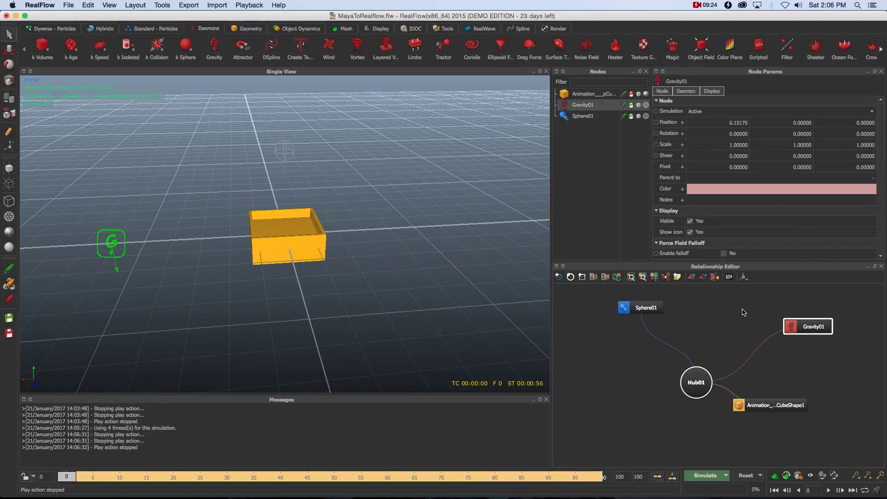
click(673, 366)
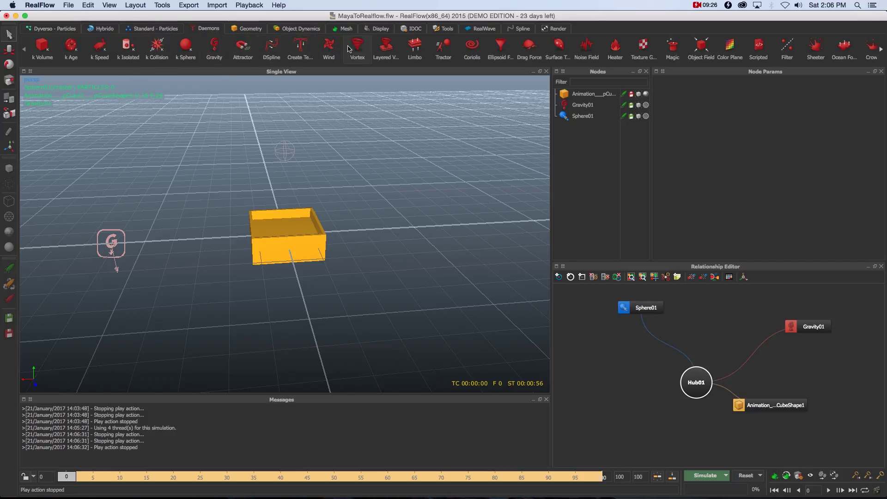
Step: Add a standard ParticleMesh01 node and position it in the relationship graph
click(344, 29)
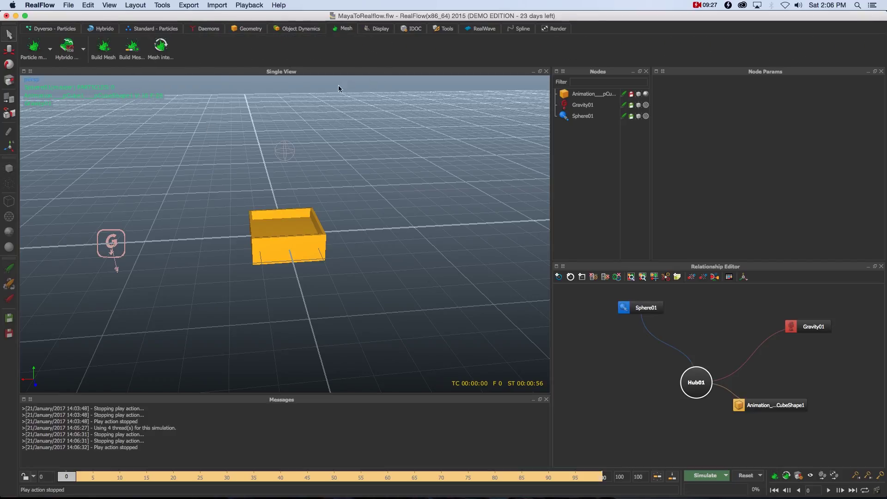
click(50, 51)
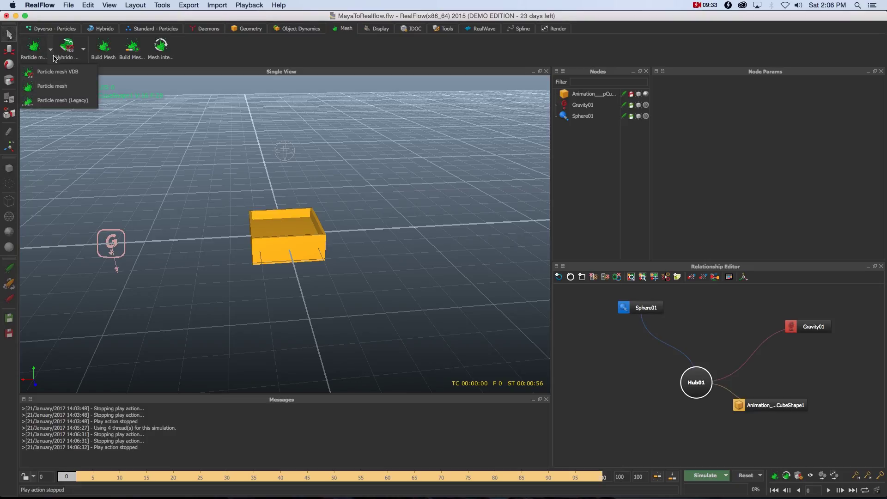
click(47, 91)
drag(758, 372, 623, 401)
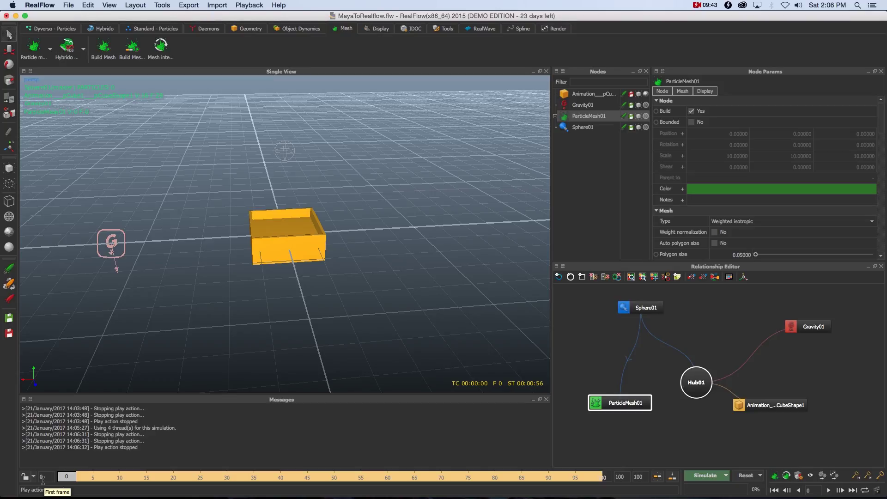
Step: Build the mesh sequence and verify the ParticleMesh01 .abc files in the meshes folder
click(132, 48)
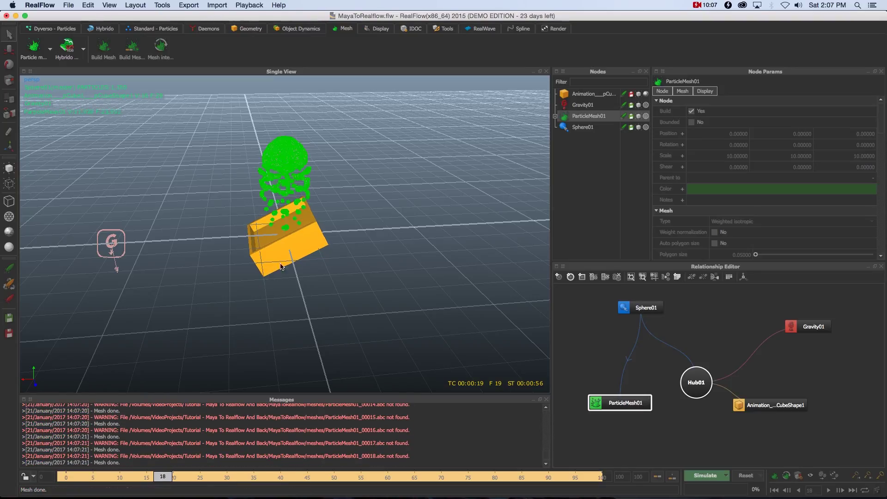
key(super+Tab)
key(super+Tab)
key(super+Tab)
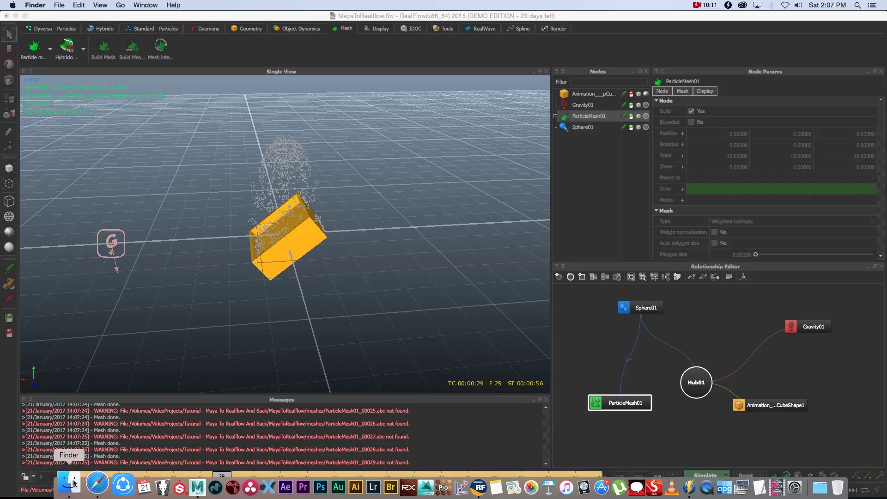
click(74, 483)
click(532, 175)
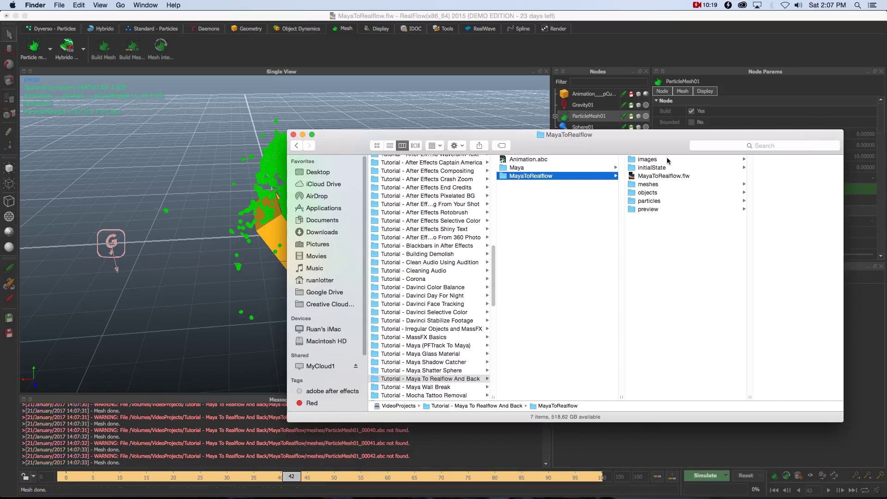
click(648, 184)
drag(673, 145, 603, 123)
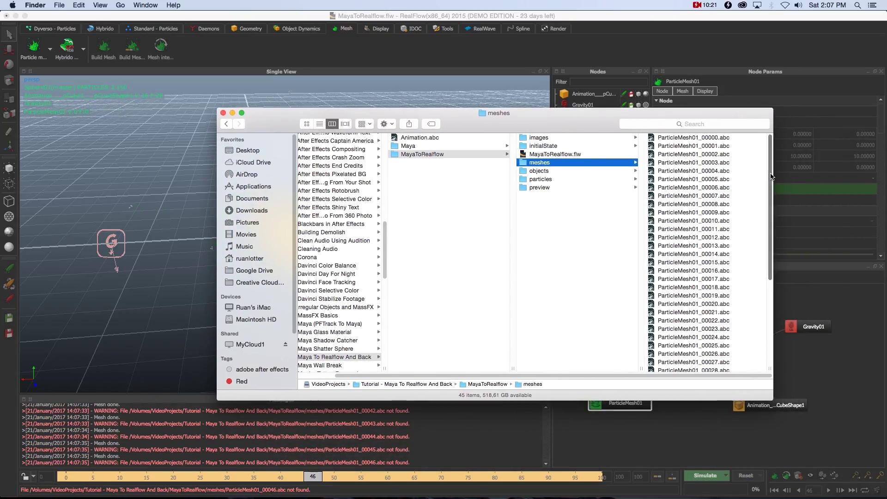
drag(770, 176, 769, 351)
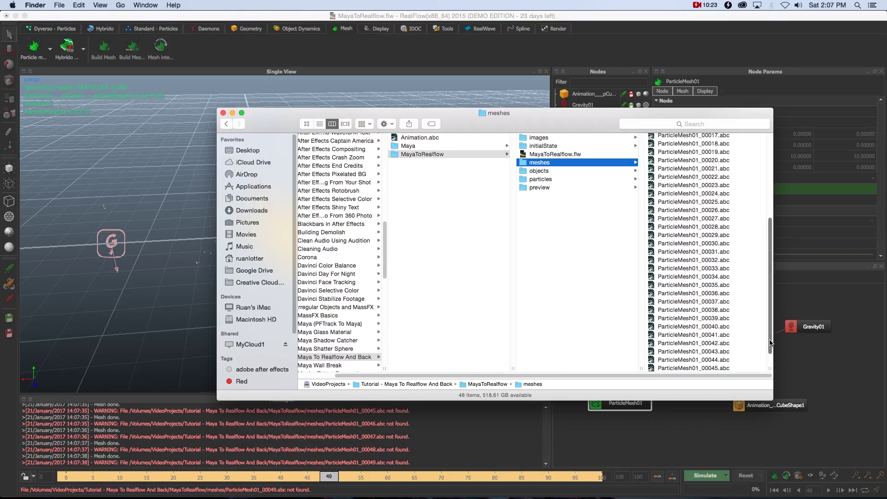
scroll(730, 265, down, 2)
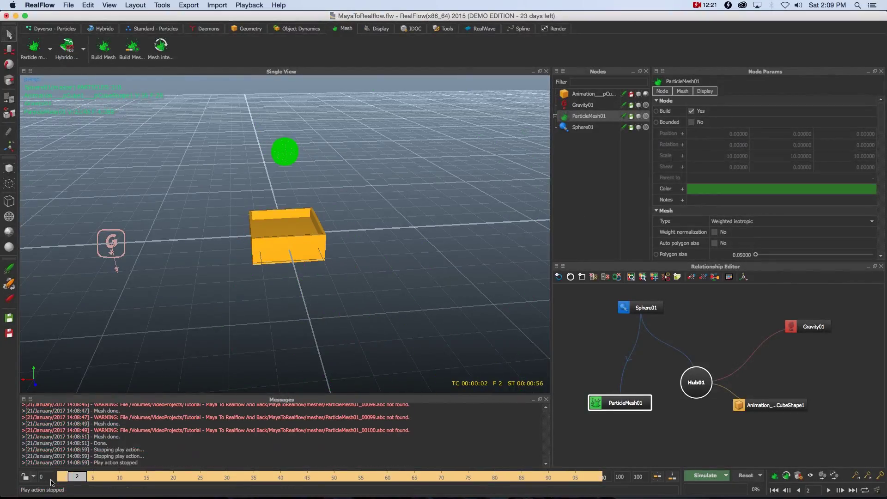
Step: Scrub through the built liquid mesh frames, then return to frame 0
drag(81, 476, 323, 476)
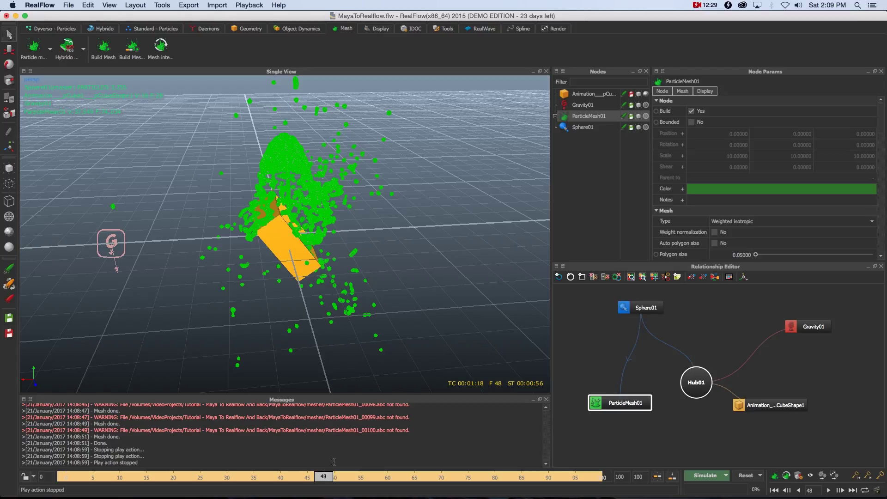
click(775, 490)
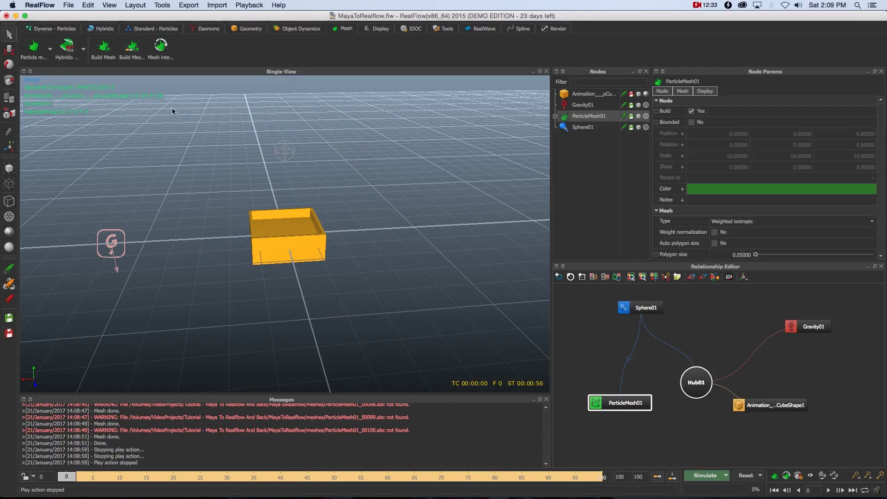
click(162, 5)
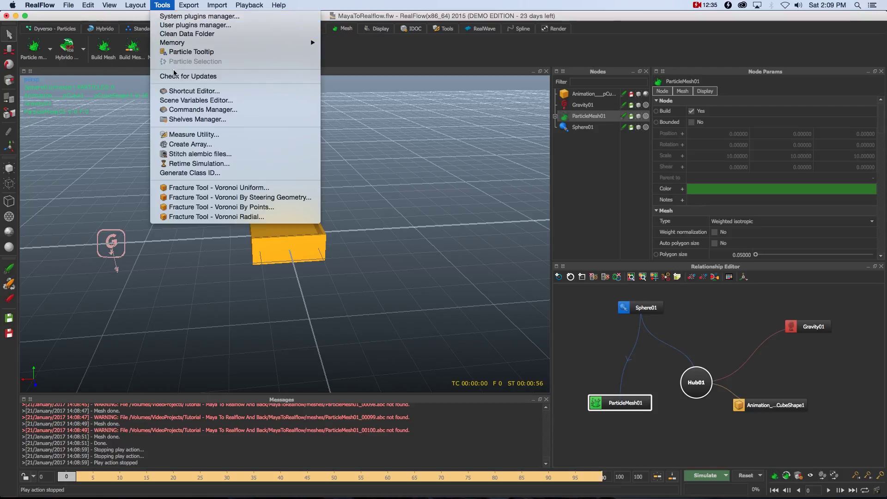
Step: Clear the Stitcher list and add ParticleMesh01 .abc files from the first through _00100
click(200, 155)
click(272, 152)
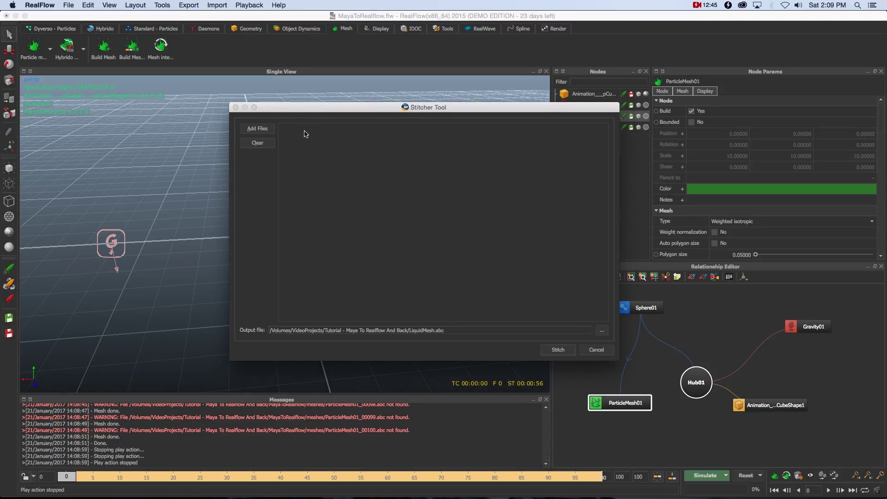
click(258, 128)
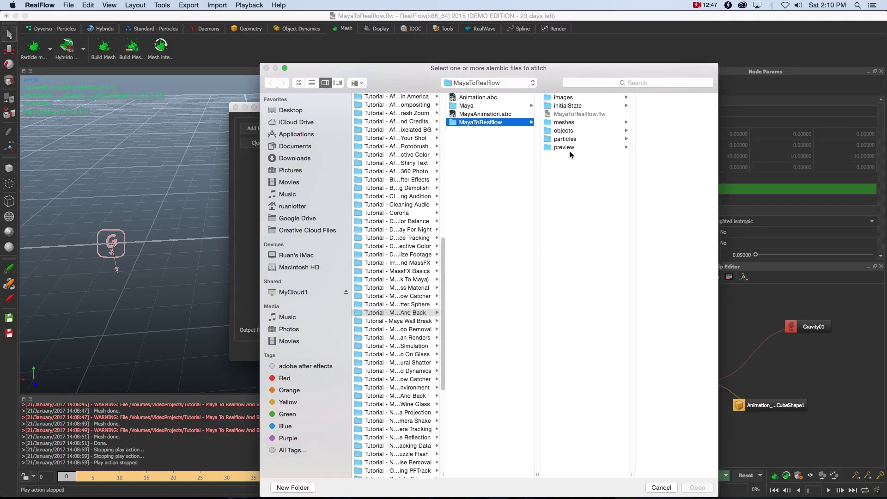
click(563, 123)
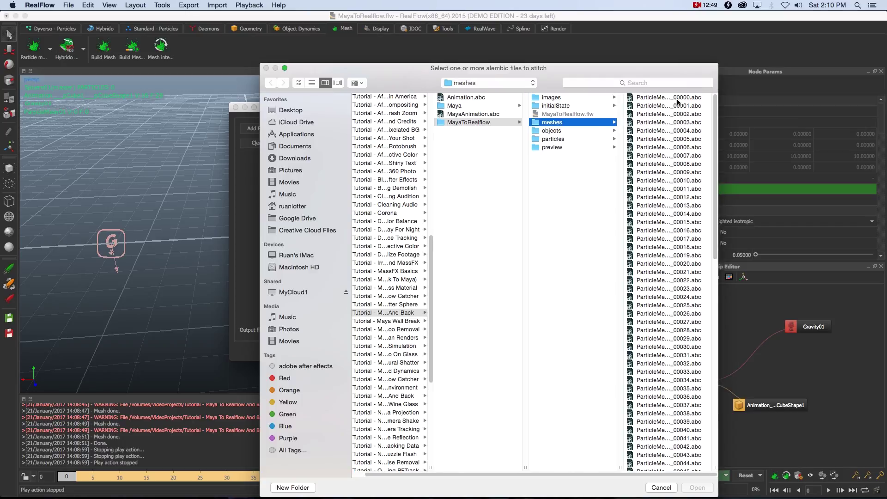
scroll(715, 203, down, 5)
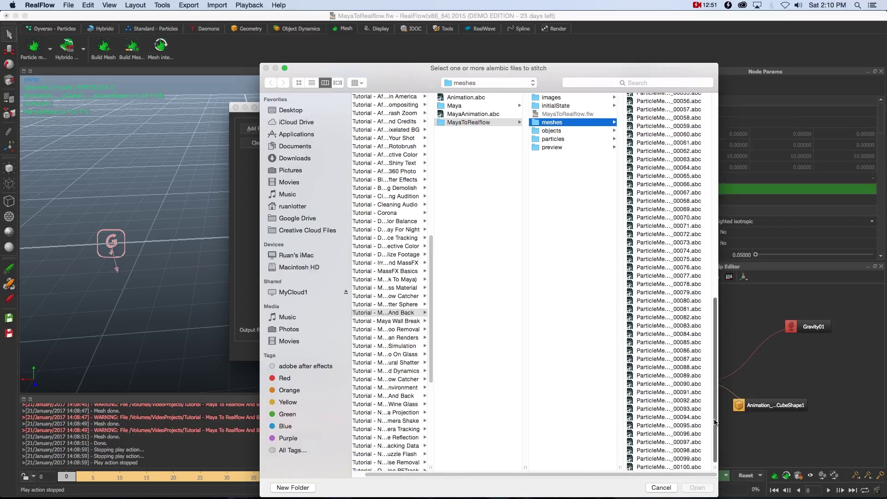
scroll(704, 255, up, 5)
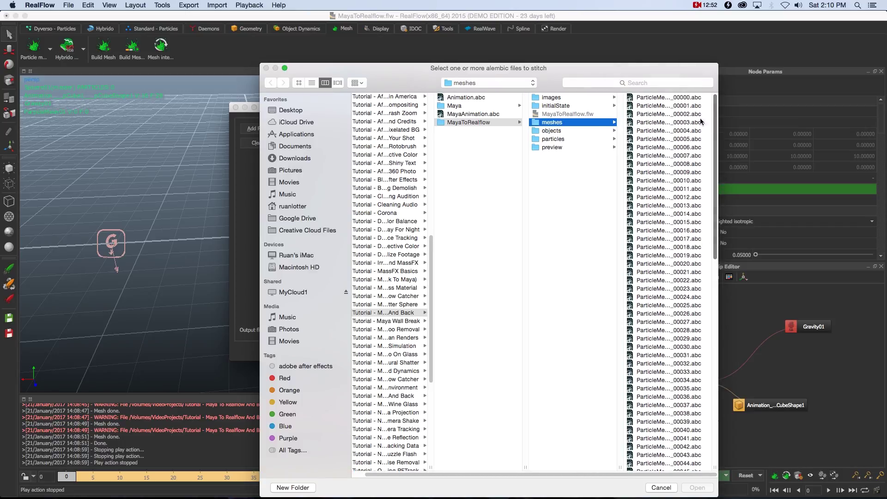
click(673, 106)
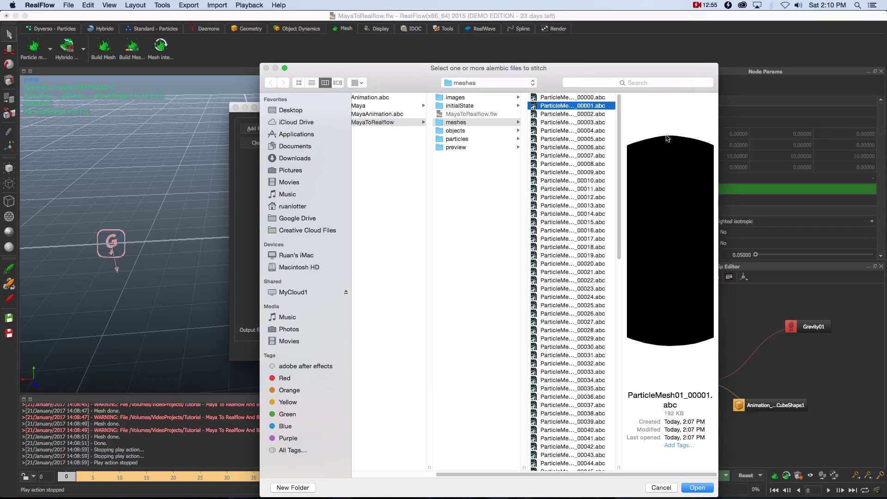
drag(619, 131, 619, 455)
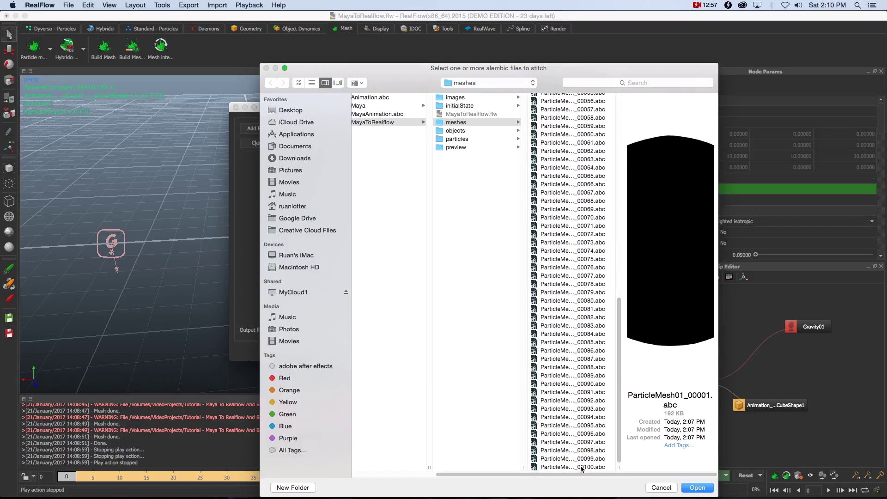
shift+click(596, 467)
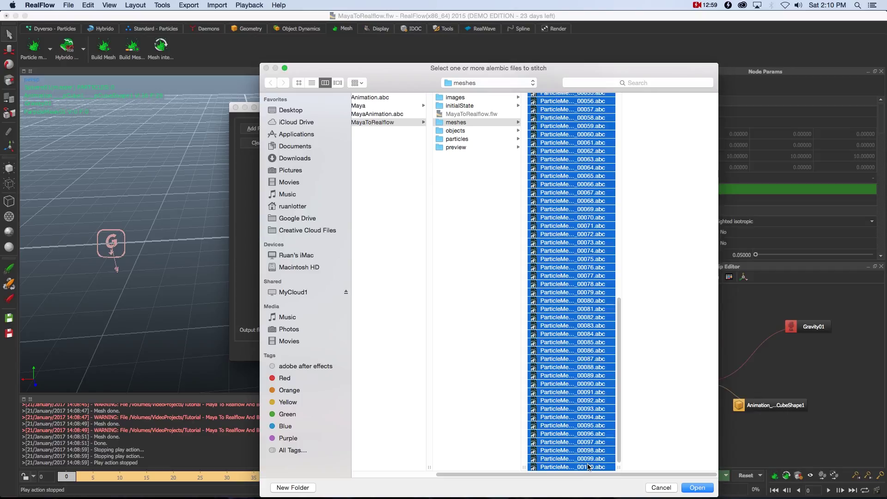
click(705, 489)
drag(621, 360, 655, 383)
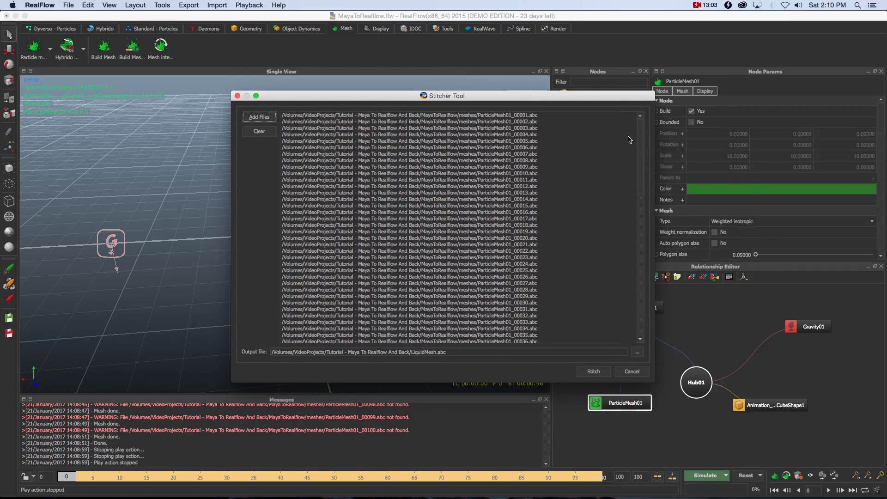
Step: Check the first and last files, through ParticleMesh01_00100.abc, in the stitch list
click(517, 116)
drag(641, 139, 608, 331)
click(517, 335)
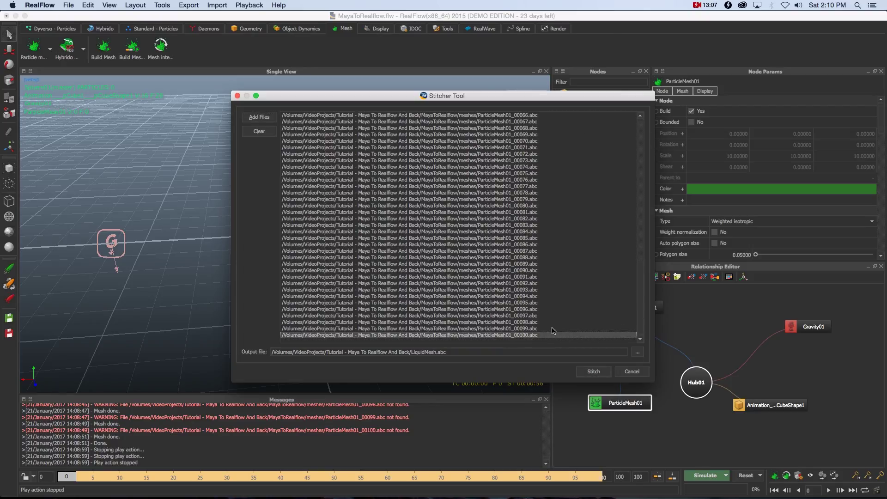
Step: Set the output to Mesh.abc in the tutorial folder and stitch the files
drag(441, 353, 258, 354)
click(638, 353)
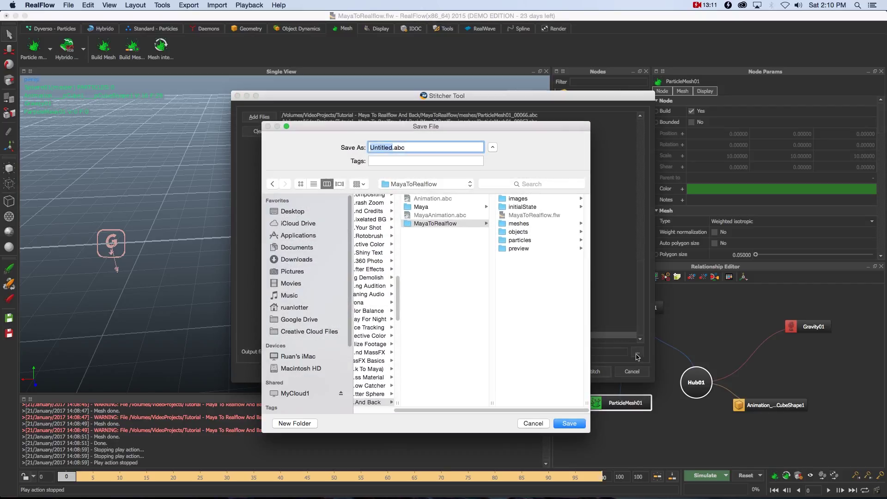
click(382, 403)
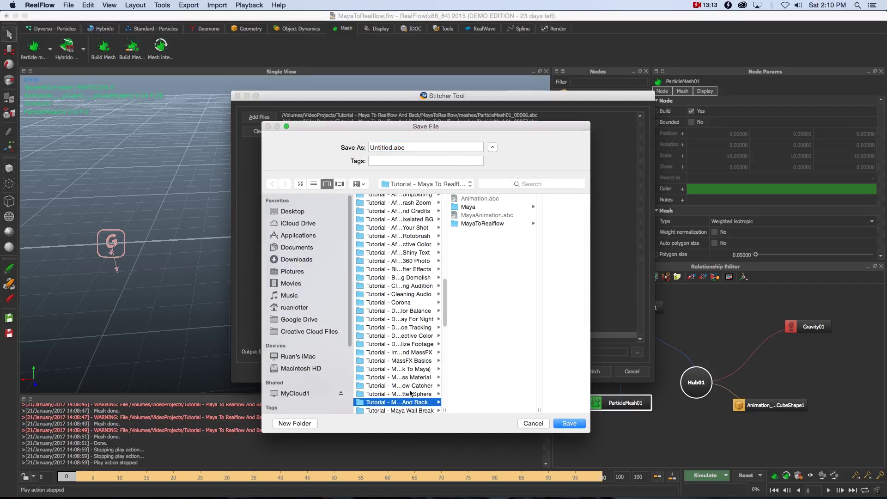
click(403, 149)
text(Mesh)
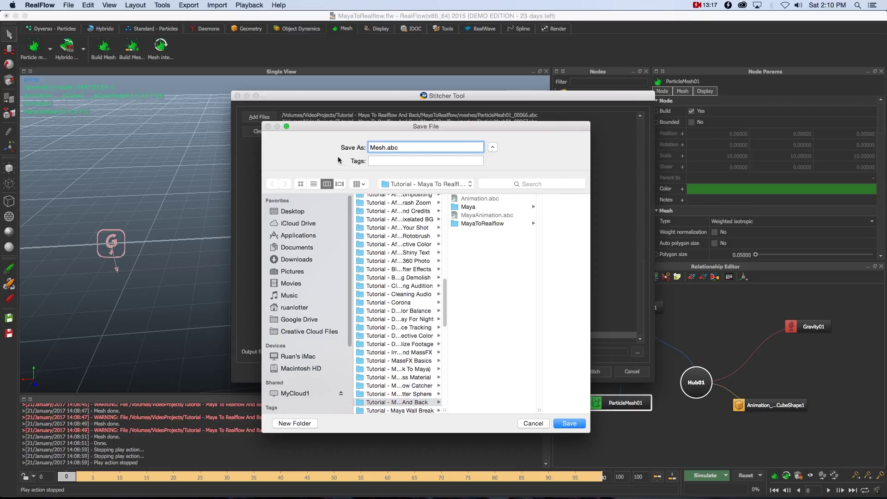
click(573, 423)
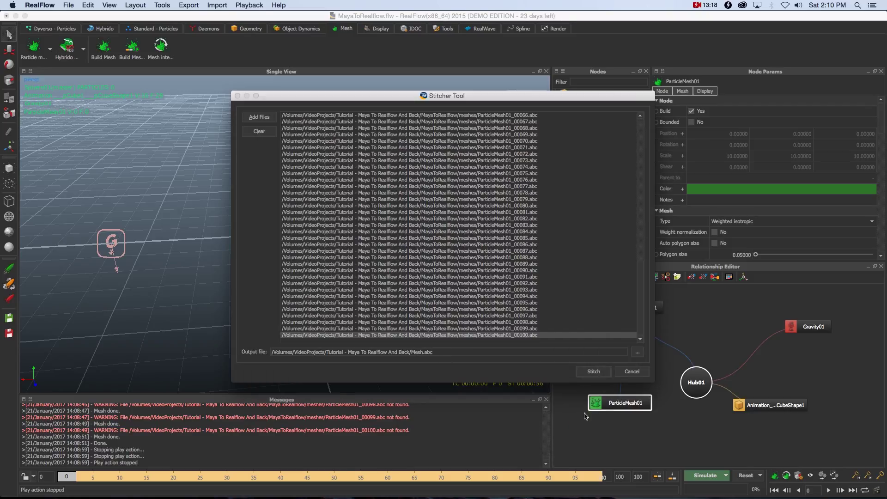
click(594, 372)
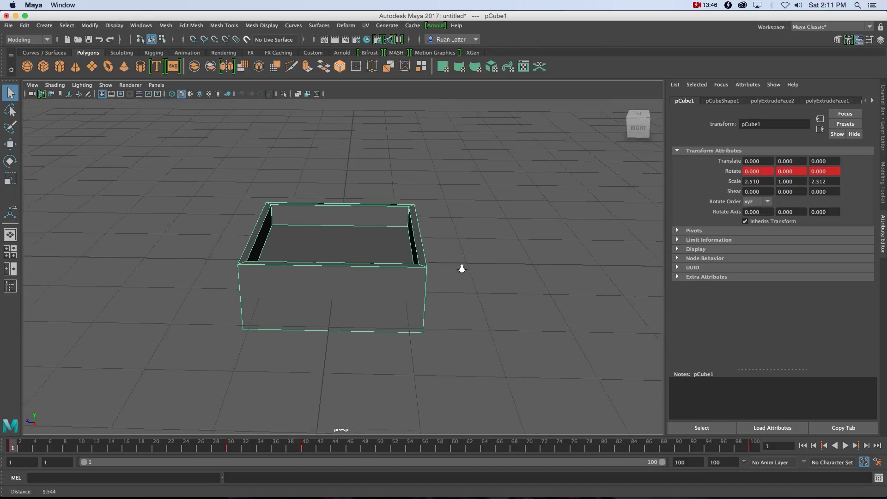
Step: Import Mesh.abc from the project folder into the tray scene and start playback
scroll(462, 278, down, 5)
click(9, 26)
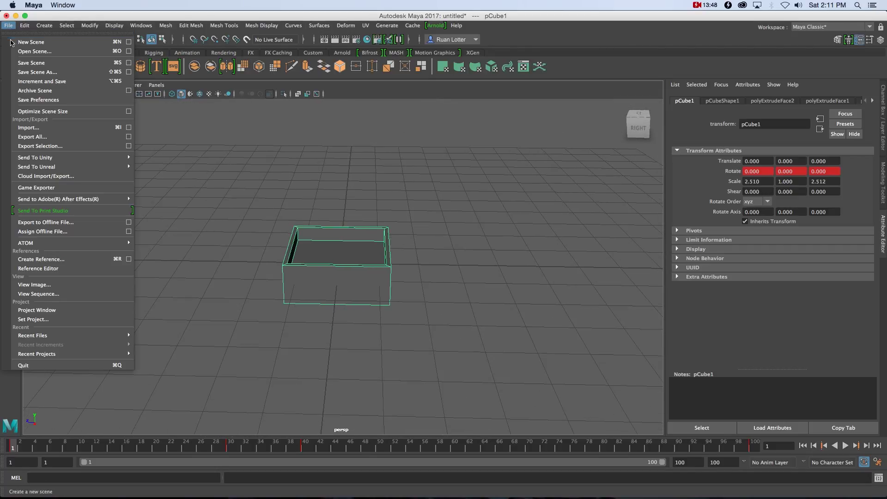
click(28, 128)
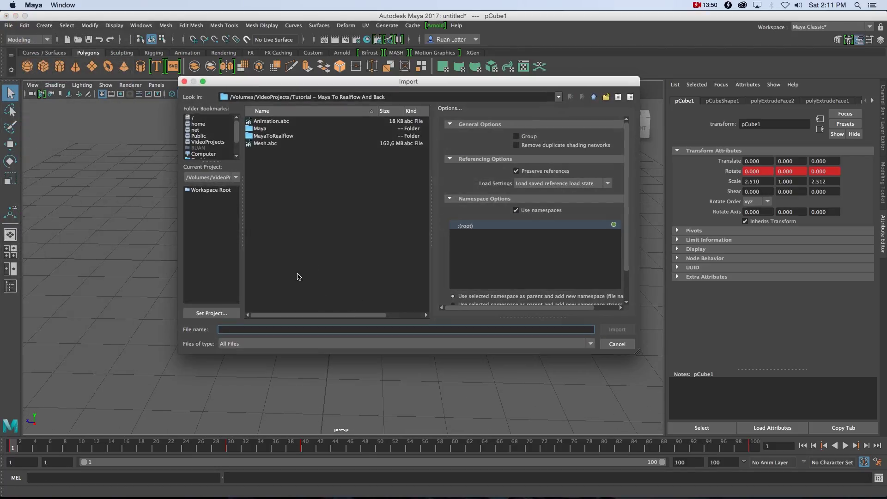
click(267, 145)
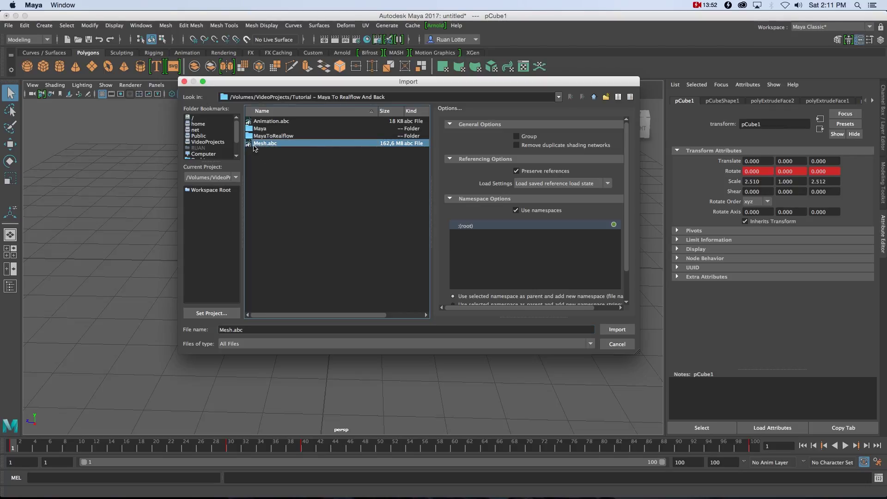
drag(317, 85, 296, 106)
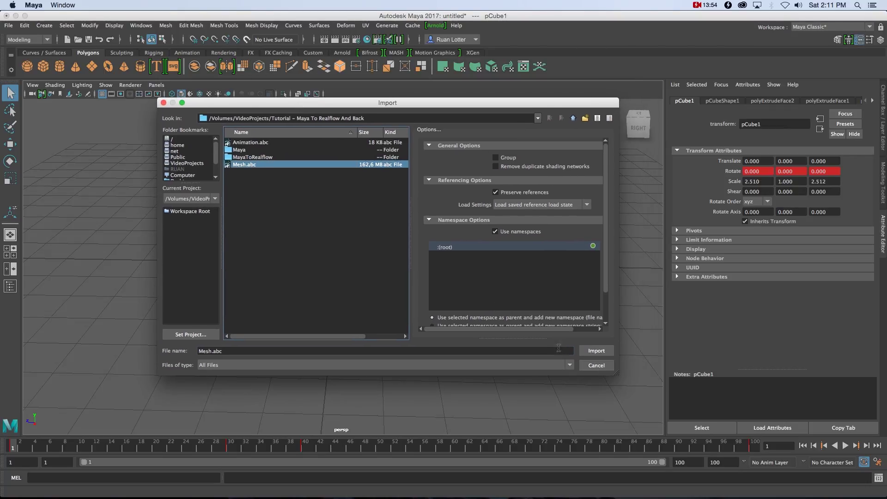
click(596, 351)
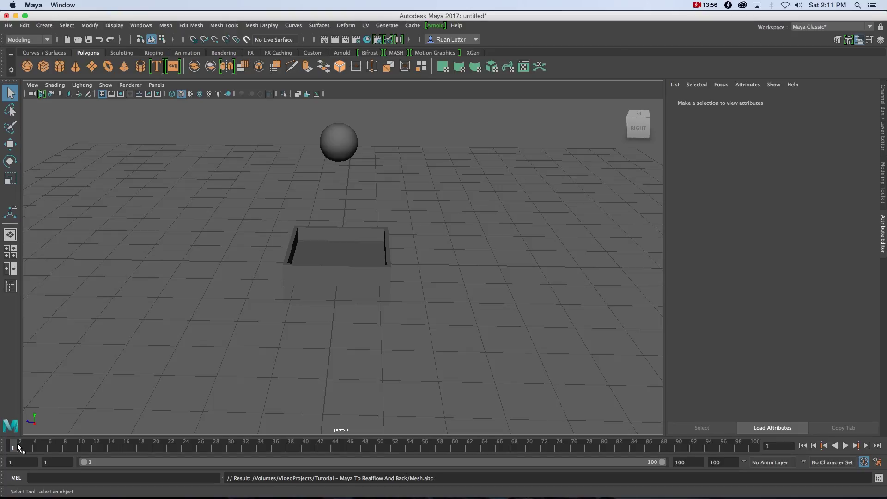
key(alt+v)
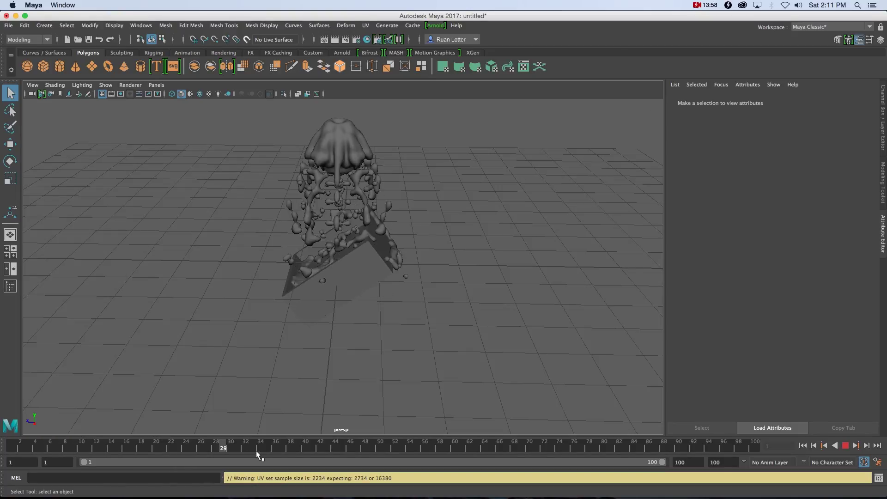
Step: Pause at frame 49, inspect the liquid mesh and tray, then resume playing
click(357, 145)
key(alt+v)
alt+drag(478, 320, 342, 217)
click(330, 208)
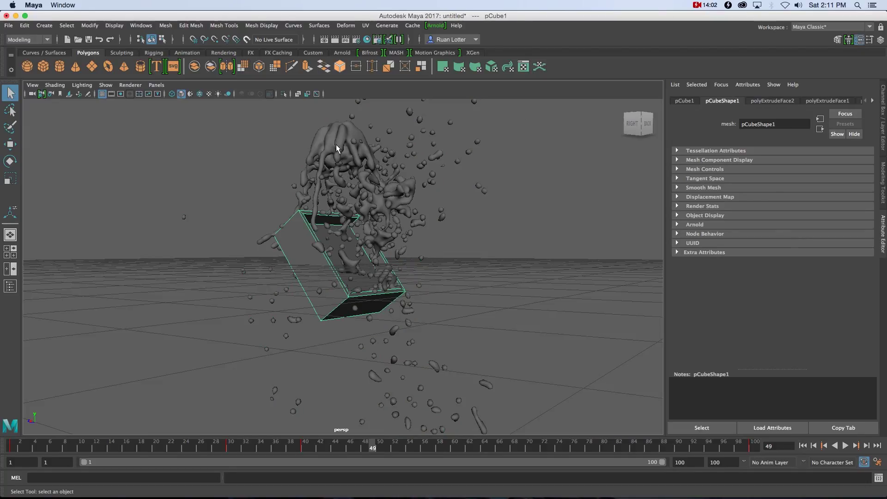
click(342, 157)
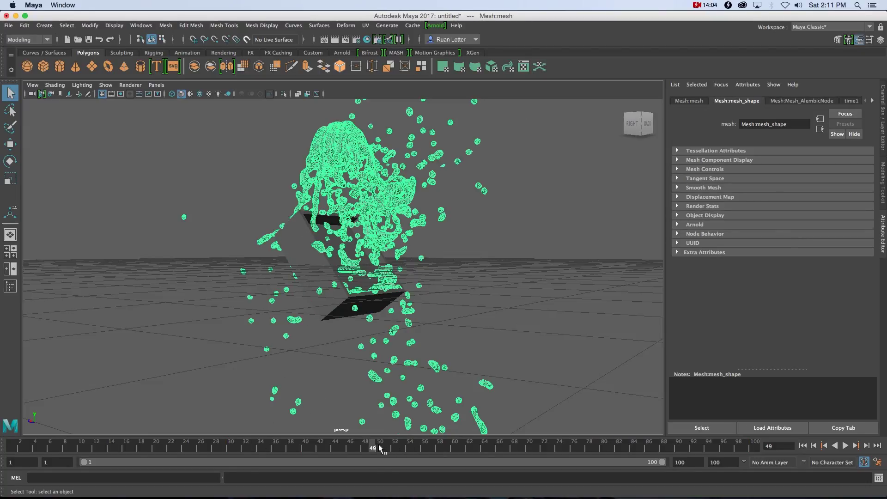
key(alt+v)
alt+drag(480, 365, 415, 158)
Step: Stop at frame 62 and view the splash over the tray from the right
click(428, 190)
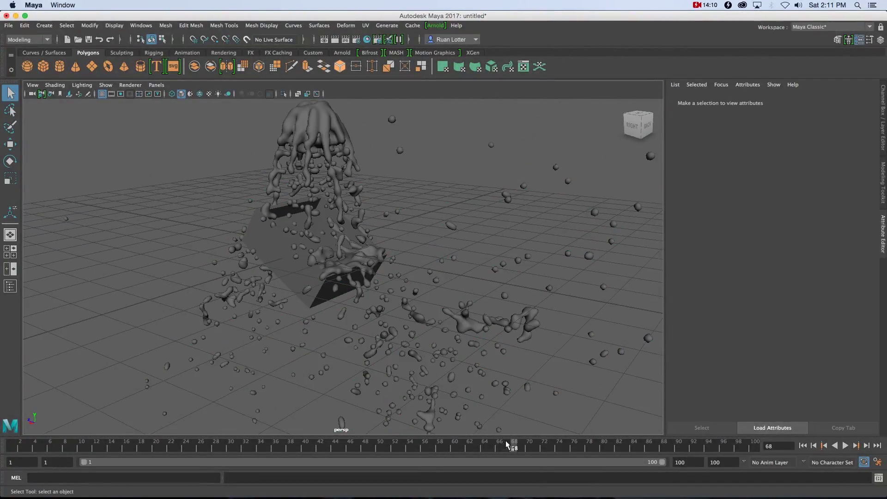
key(alt+v)
click(471, 445)
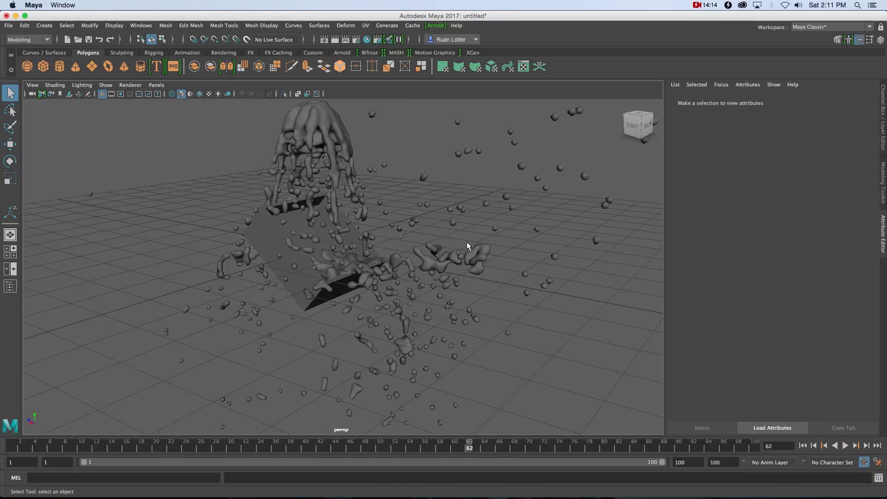
alt+drag(469, 319, 342, 291)
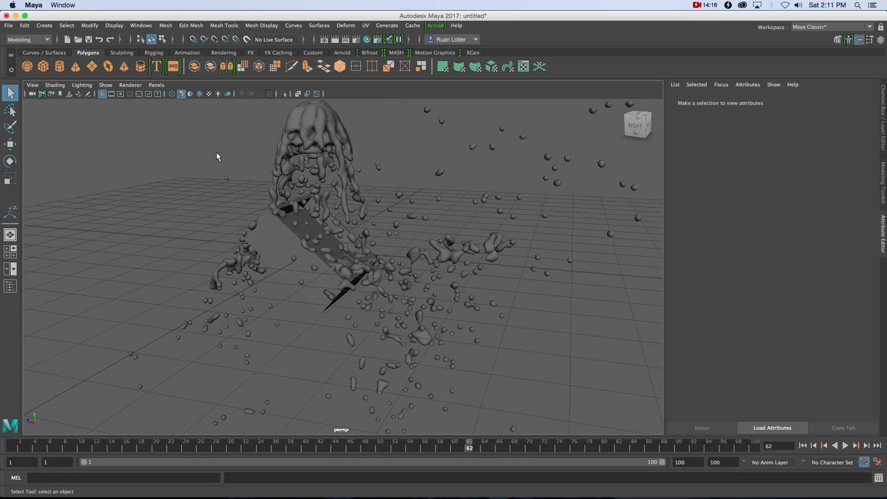
click(130, 85)
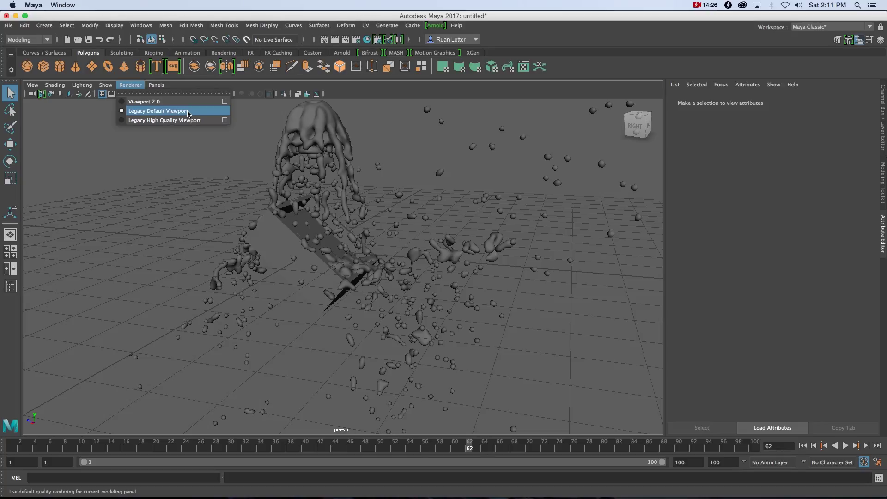
Step: Switch the perspective view to Viewport 2.0 and bring up the Display preferences
click(149, 101)
click(33, 7)
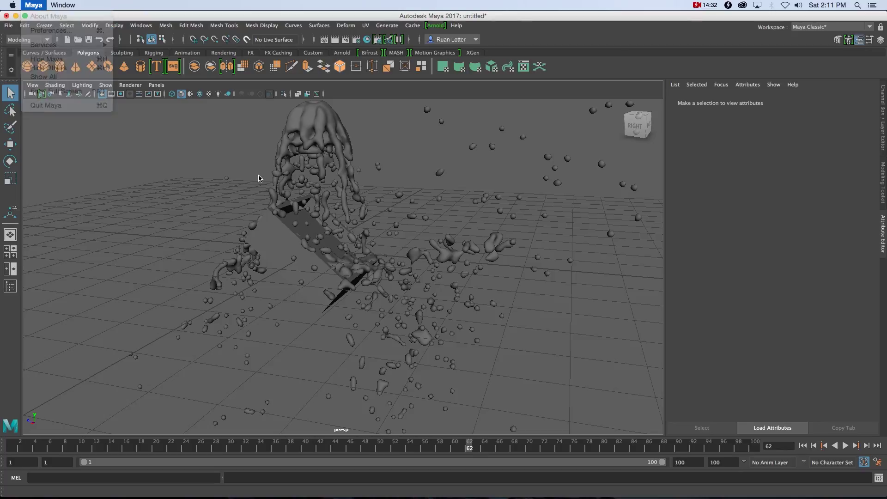
click(42, 28)
click(261, 175)
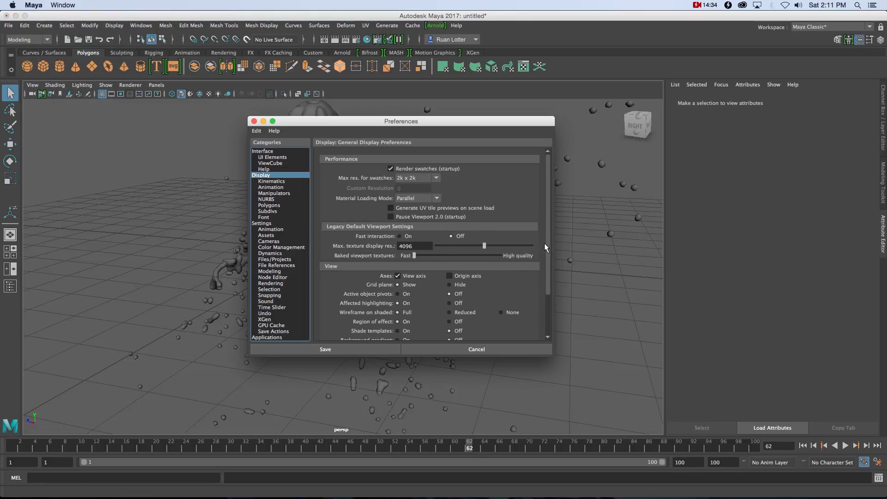
Step: Keep the OpenGL – Legacy engine and Legacy Default Viewport unchanged
scroll(396, 319, down, 5)
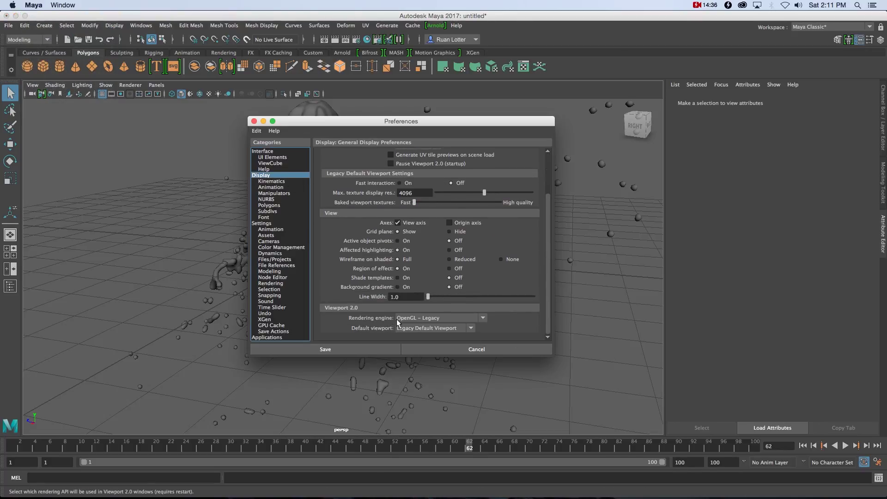
click(415, 318)
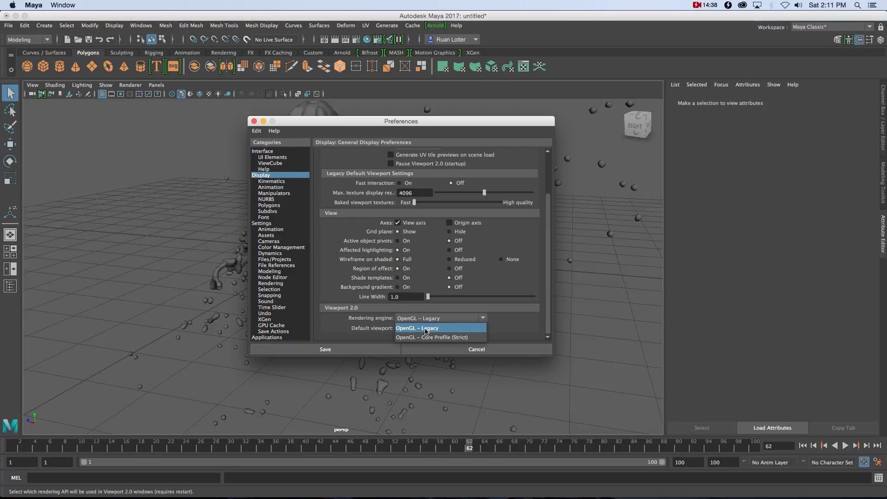
click(499, 331)
click(418, 328)
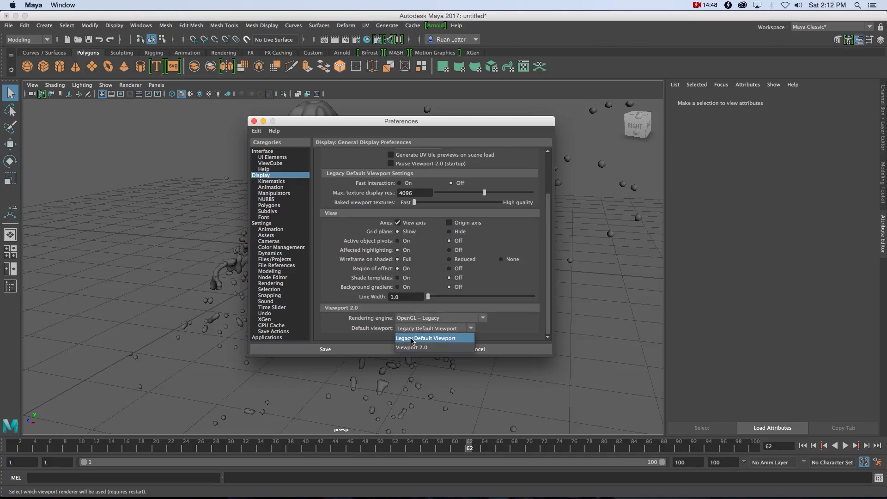
click(493, 352)
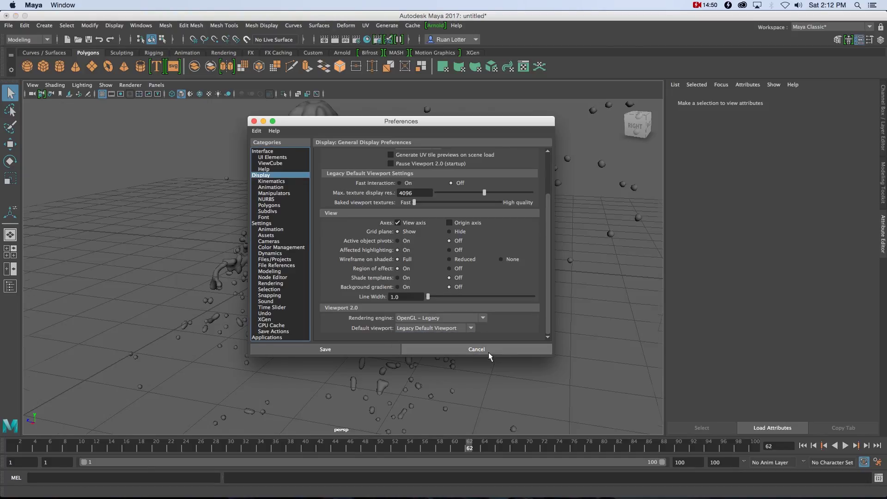